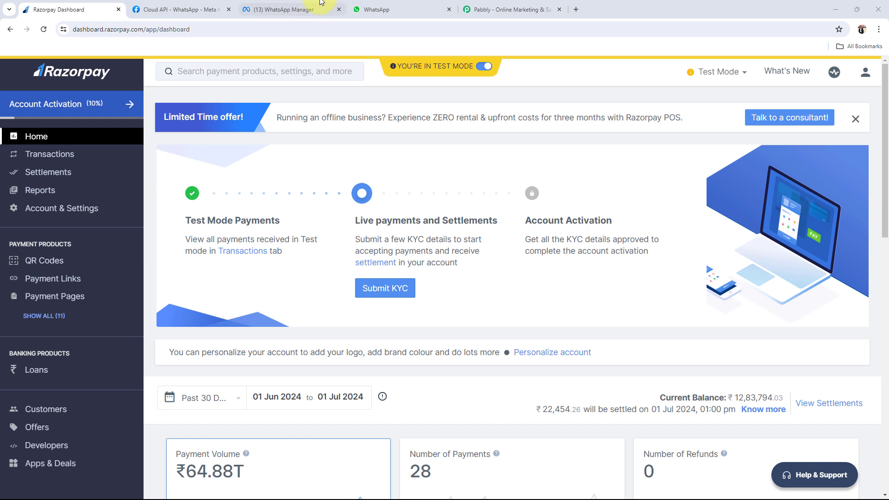
# Glance at the empty WhatsApp Web chat view, then switch to the Pabbly website
pyautogui.click(371, 9)
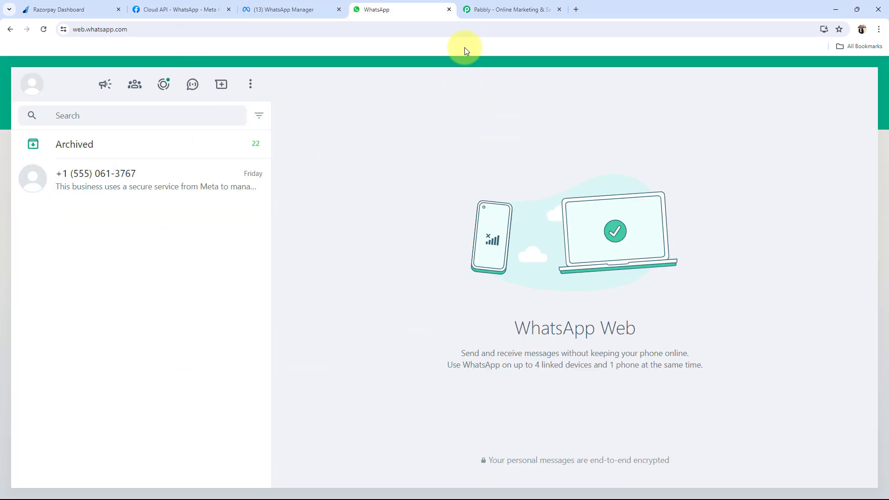
pyautogui.click(506, 8)
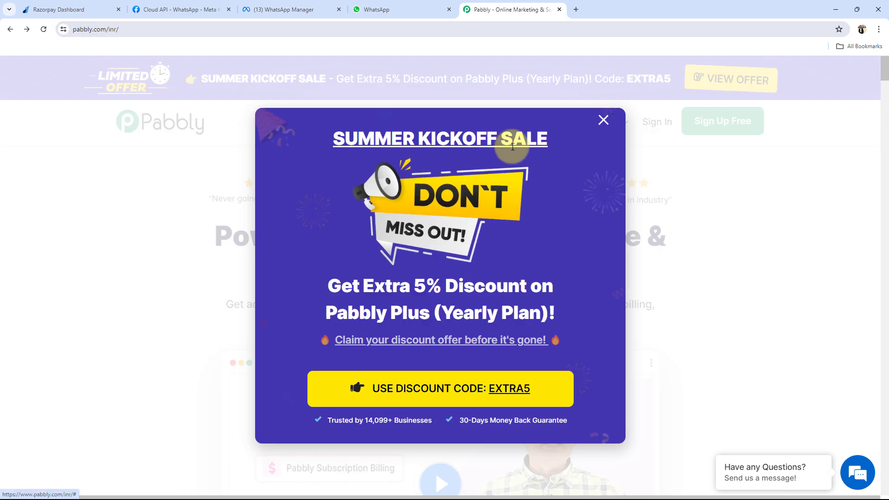
# Dismiss the Summer Kickoff sale pop-up, sign in, and launch Pabbly Connect from the app list
pyautogui.click(603, 119)
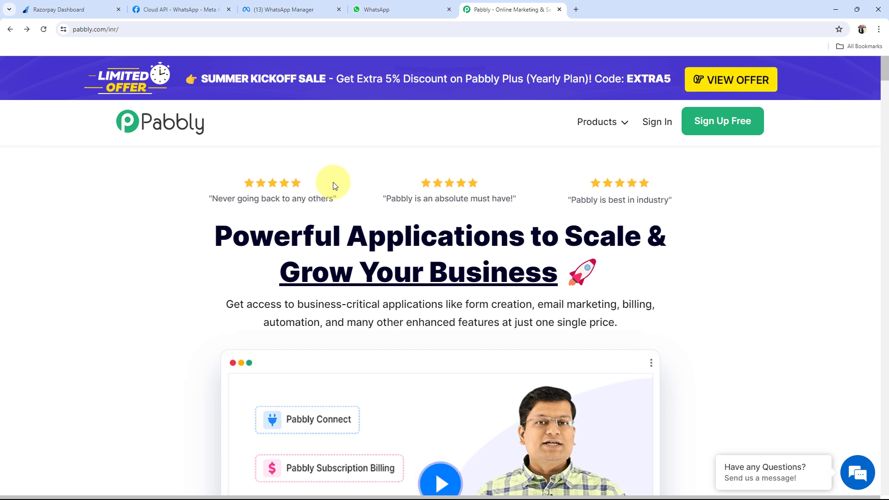
pyautogui.click(752, 119)
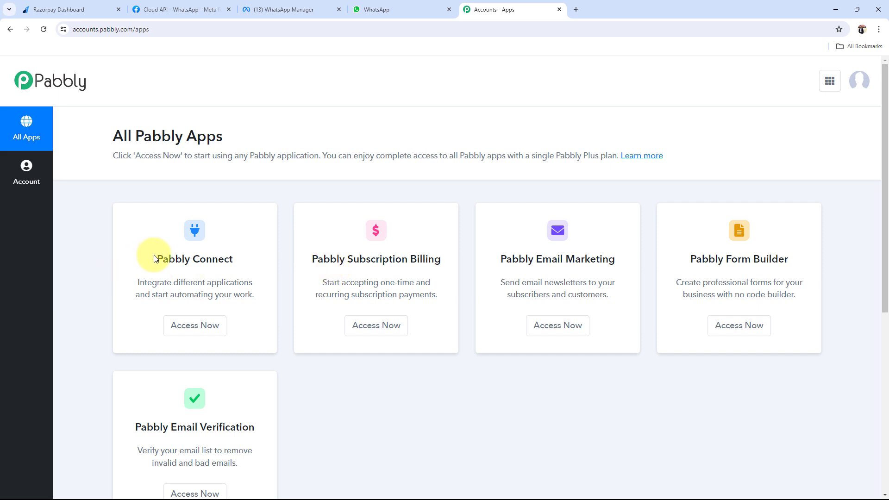
pyautogui.moveTo(148, 254); pyautogui.dragTo(195, 321)
pyautogui.click(194, 322)
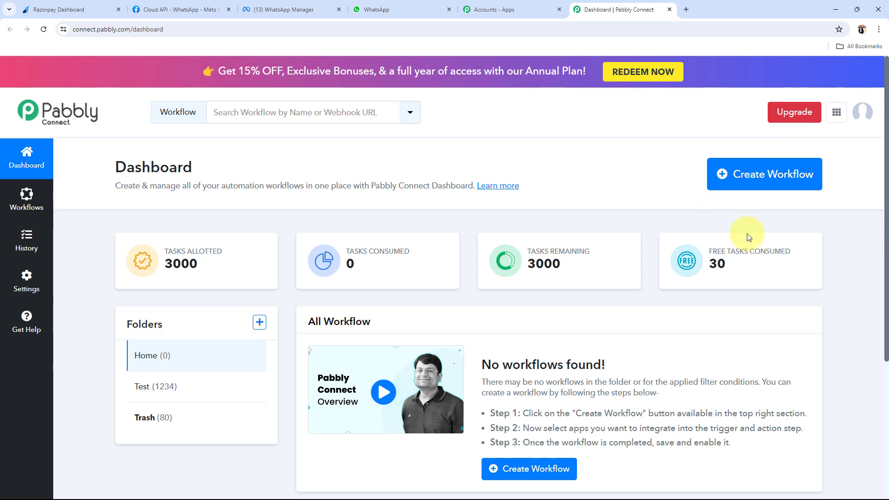
# Create a workflow named 'Send WhatsApp Messages for Failed Payments' filed under the Home folder
pyautogui.click(741, 175)
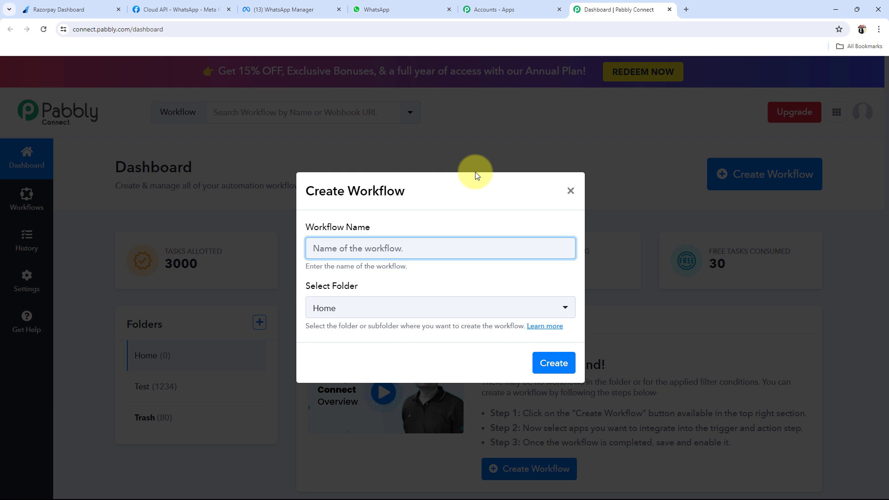
pyautogui.write('Send WhatsApp Messages for Failed Payments')
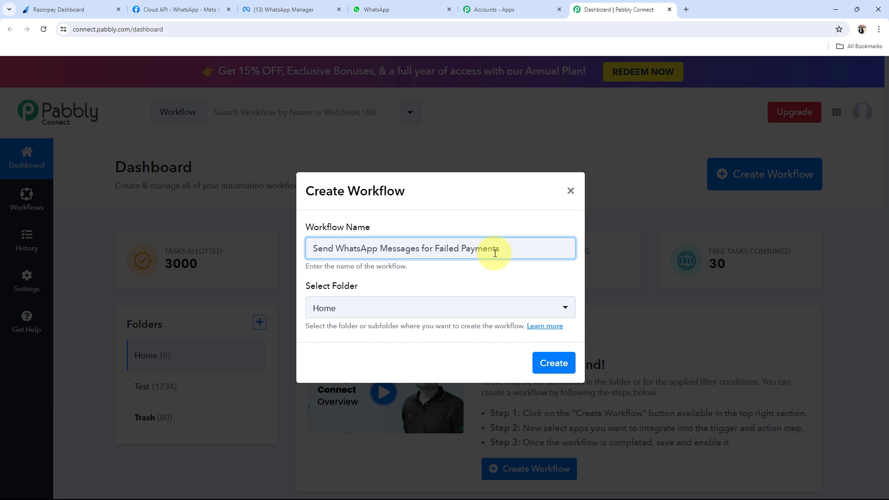
pyautogui.click(329, 315)
pyautogui.click(327, 356)
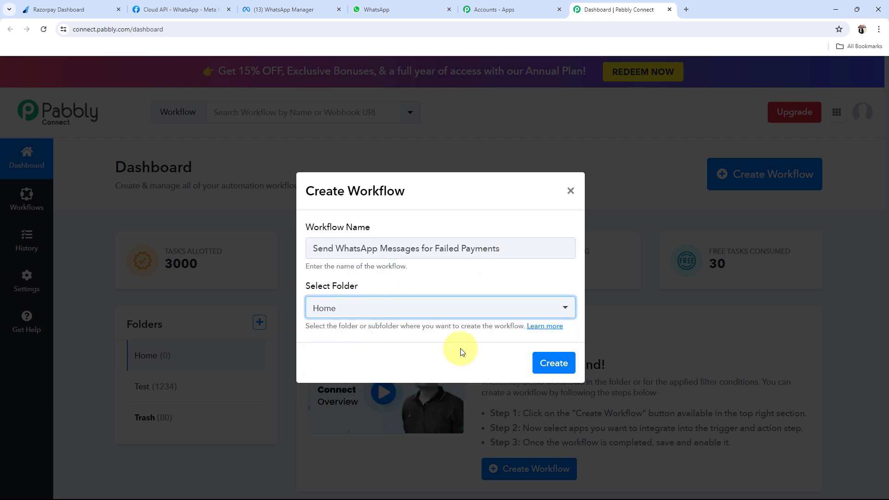
pyautogui.click(544, 362)
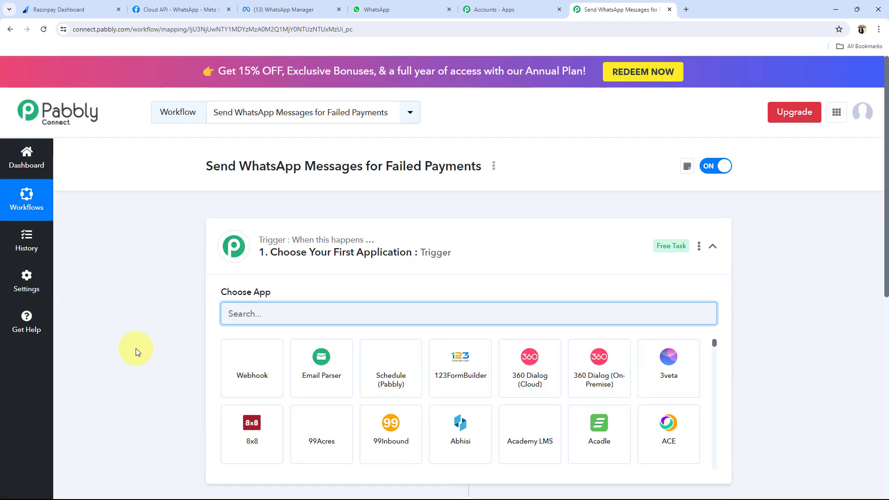
# Collapse the trigger's Choose App panel so the empty trigger and action steps both show
pyautogui.click(434, 253)
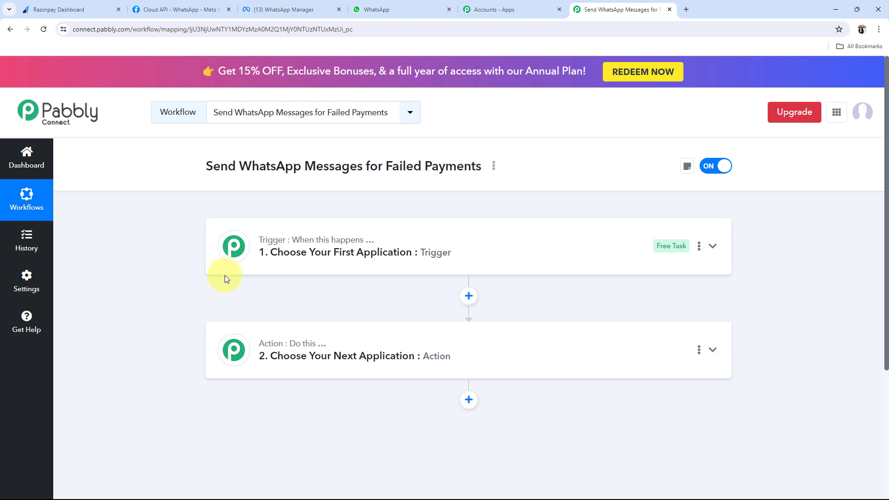
pyautogui.moveTo(267, 240)
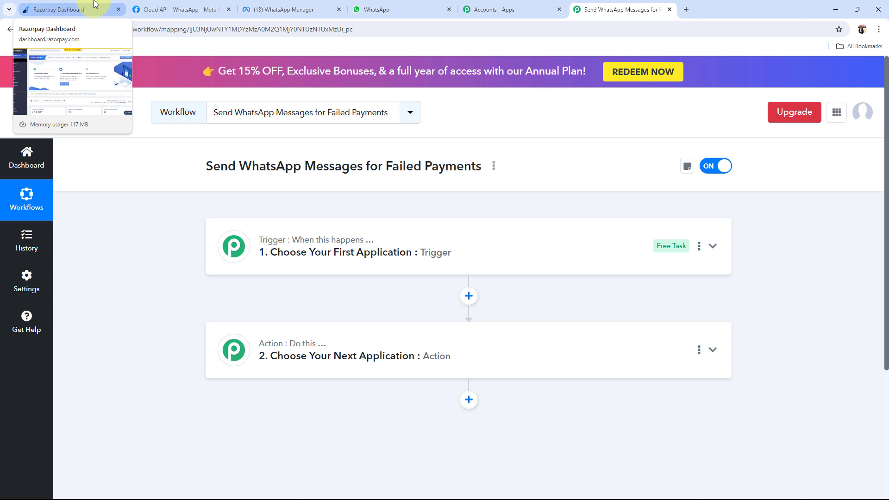
# Search for Razorpay and set it as the trigger app
pyautogui.click(297, 260)
pyautogui.click(278, 310)
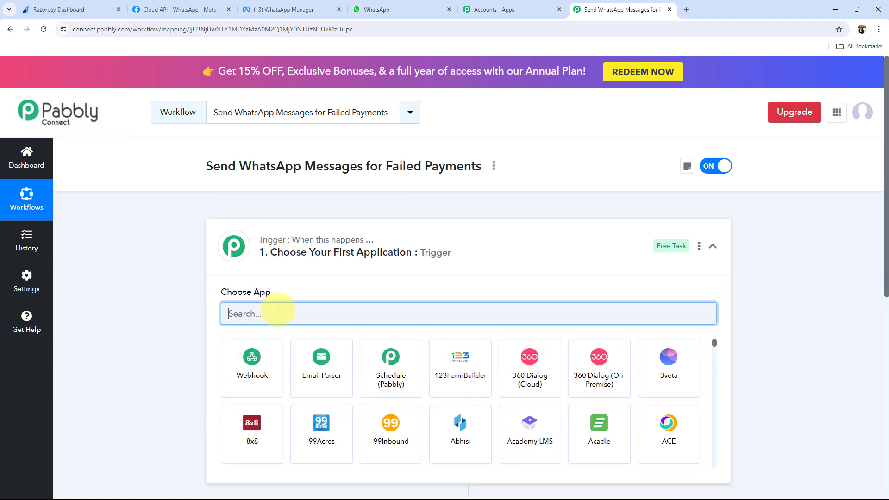
pyautogui.write('Razorpasy')
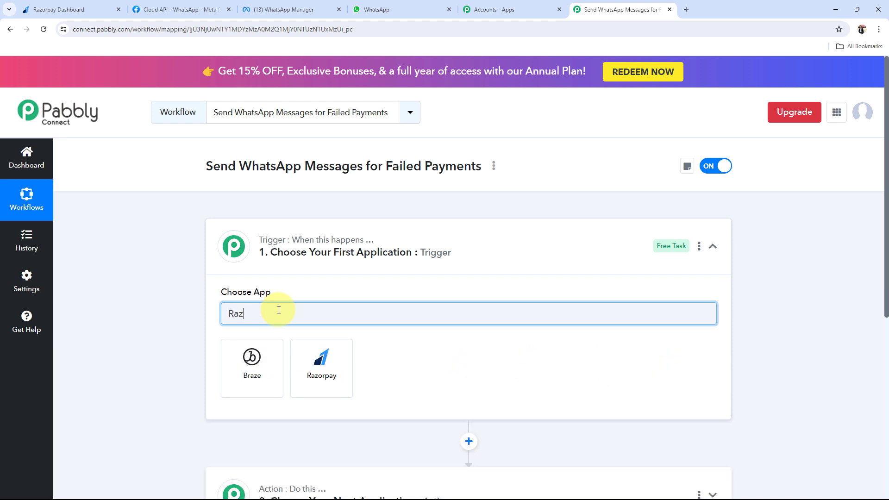
pyautogui.press('BackSpace')
pyautogui.press('BackSpace')
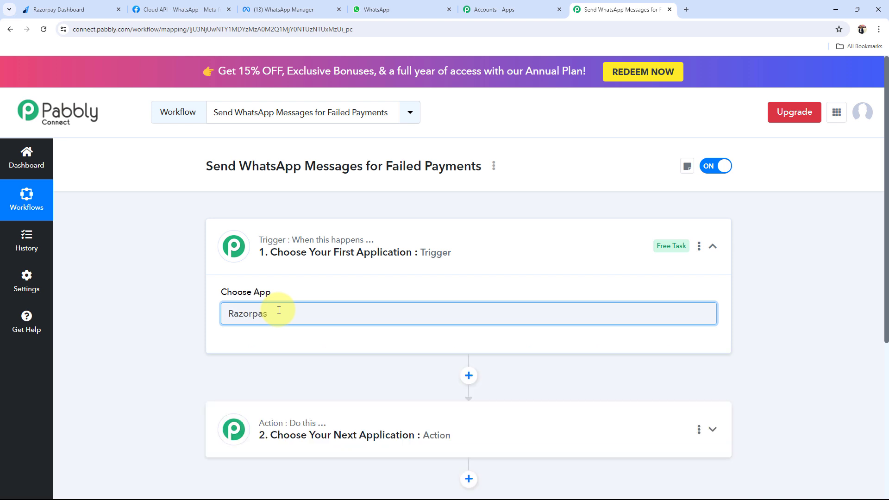
pyautogui.write('y')
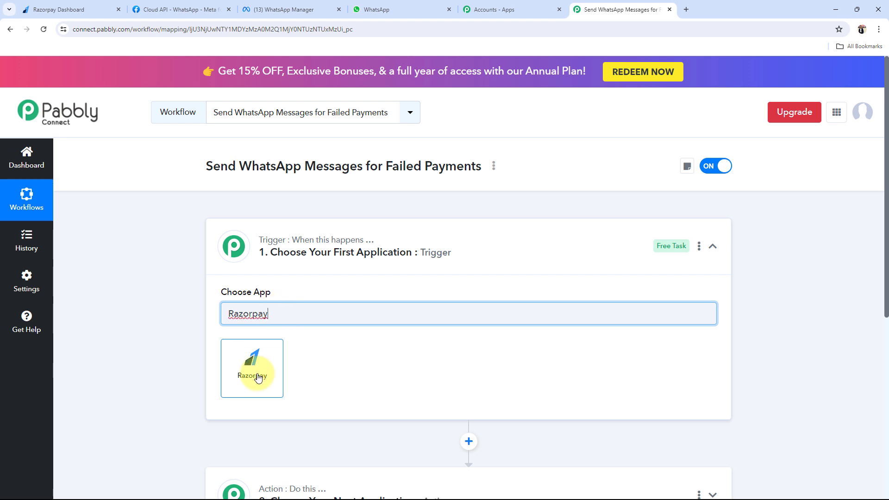
pyautogui.click(257, 378)
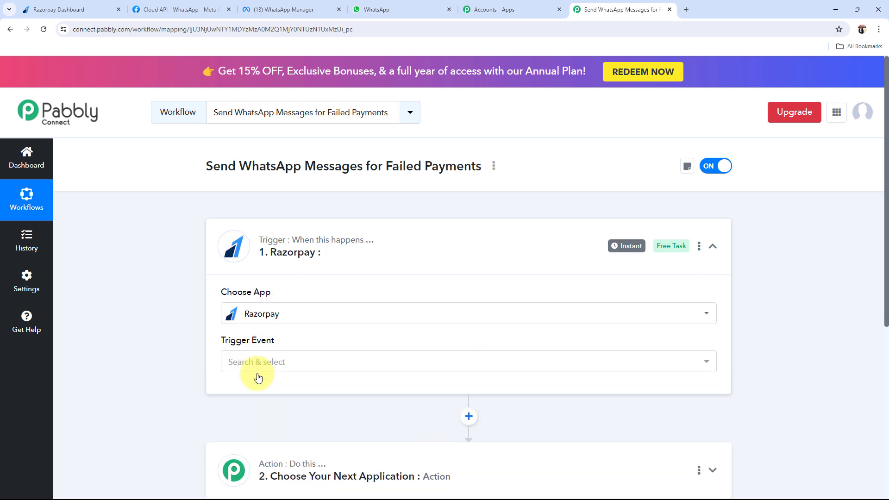
# Choose Payment Failed as the Razorpay trigger event and collapse the trigger step
pyautogui.moveTo(273, 244)
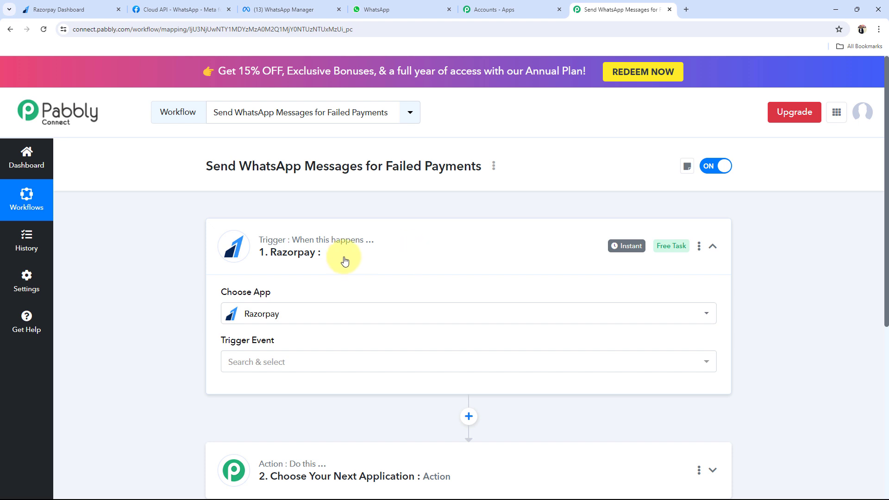
pyautogui.click(263, 362)
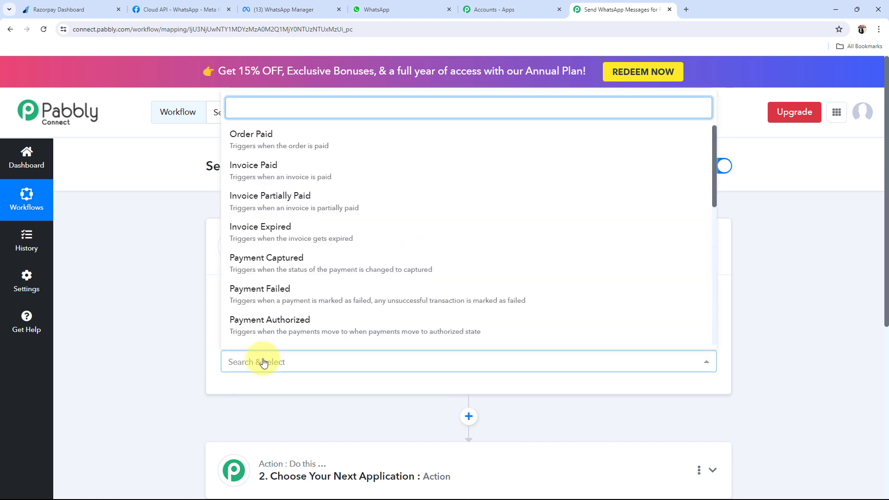
pyautogui.click(259, 292)
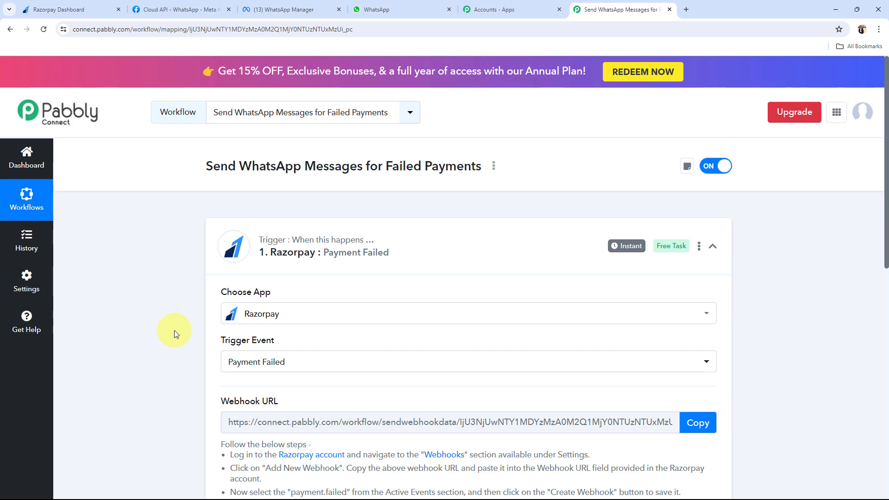
pyautogui.click(374, 255)
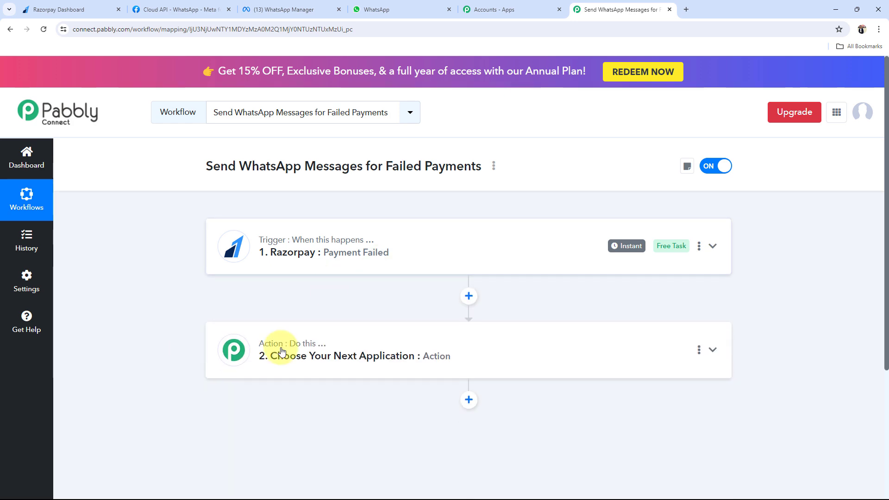
# Search 'WhatsApp' and set WhatsApp Cloud API as the action app
pyautogui.click(282, 350)
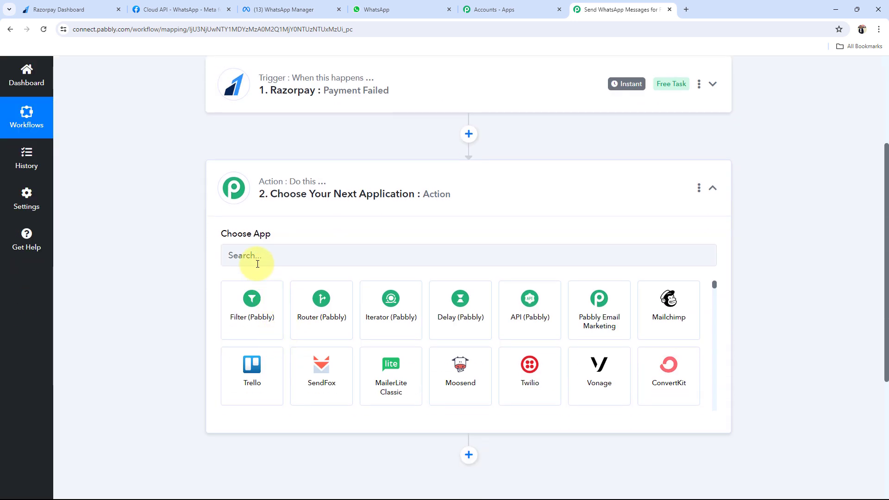
pyautogui.click(258, 263)
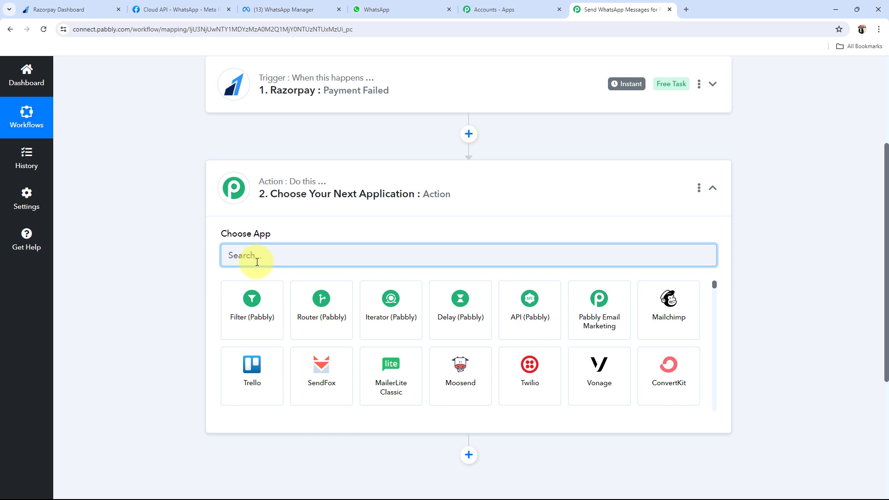
pyautogui.write('Wha')
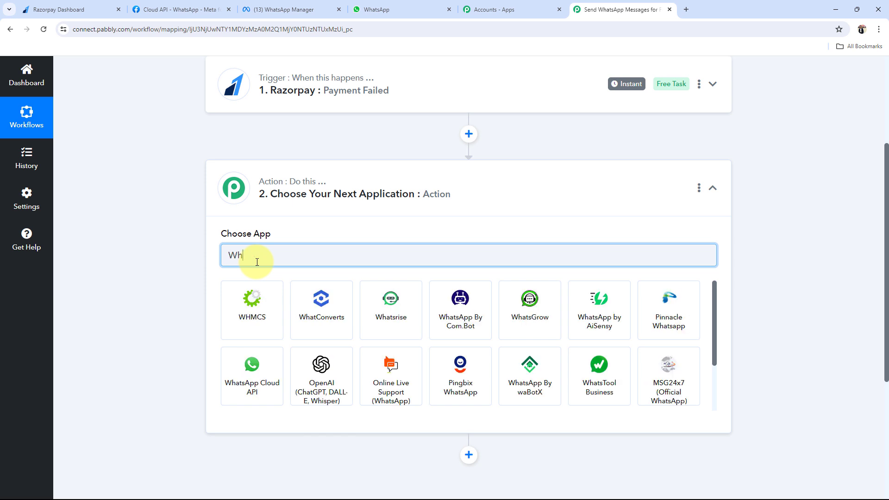
pyautogui.write('ts')
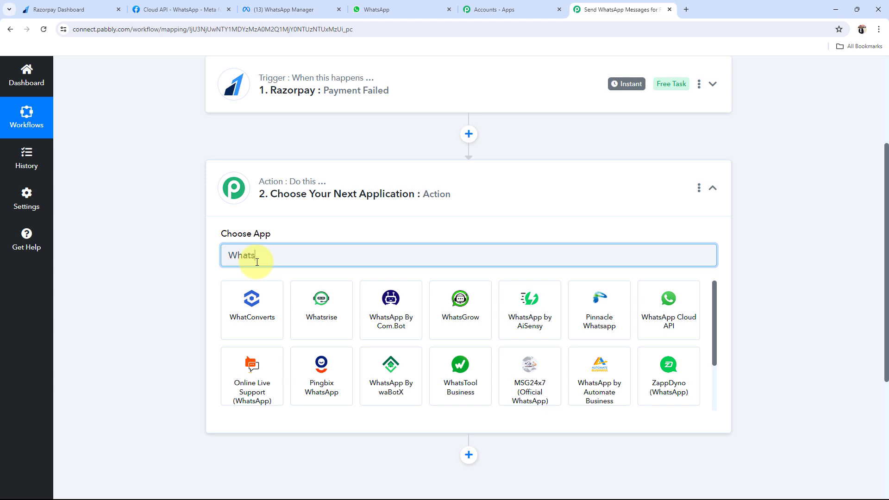
pyautogui.write('App')
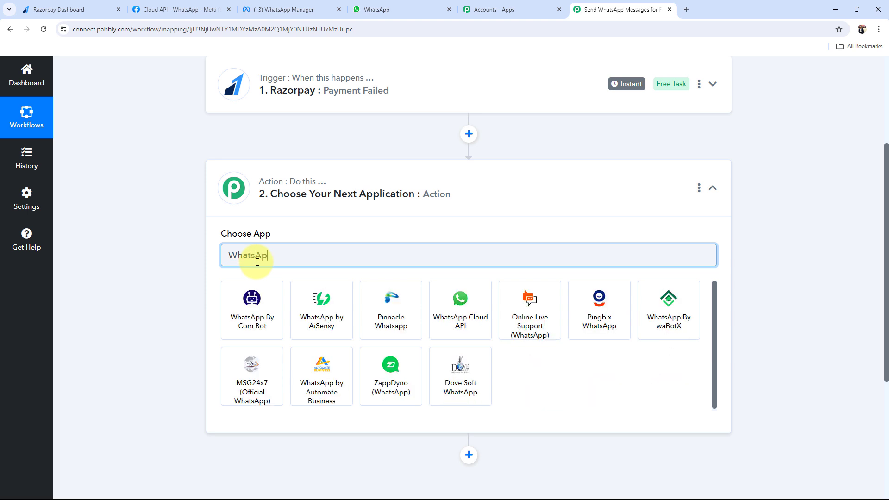
pyautogui.click(449, 316)
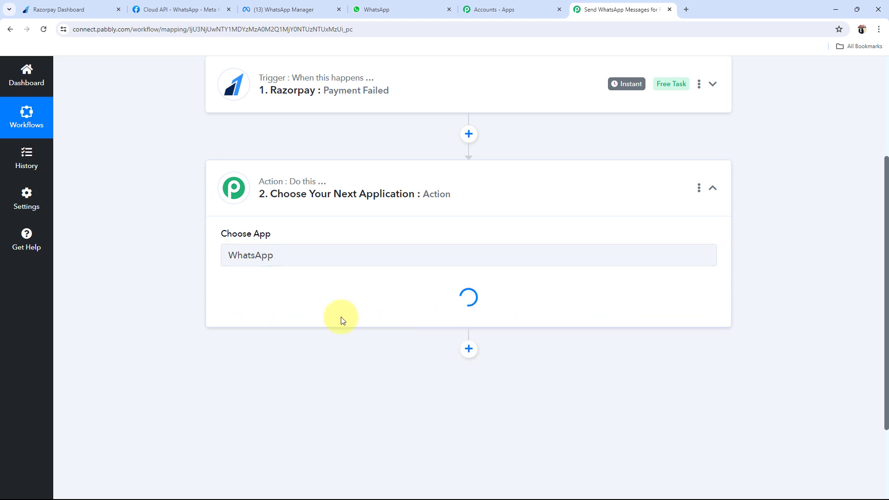
# Choose Send Template Message as the action event and collapse the action step
pyautogui.click(251, 307)
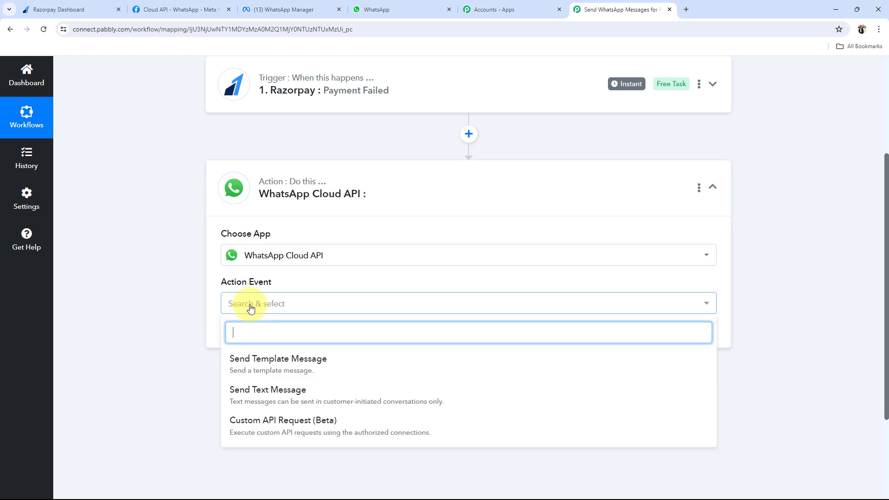
pyautogui.click(254, 358)
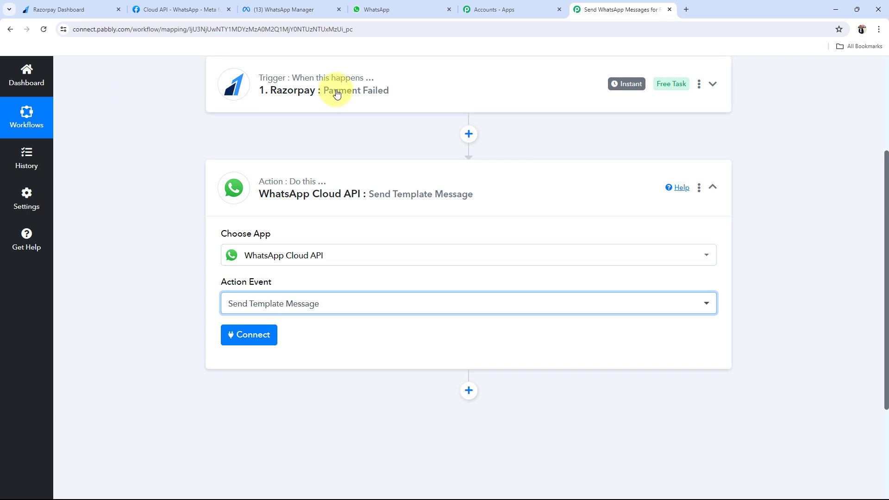
pyautogui.click(403, 202)
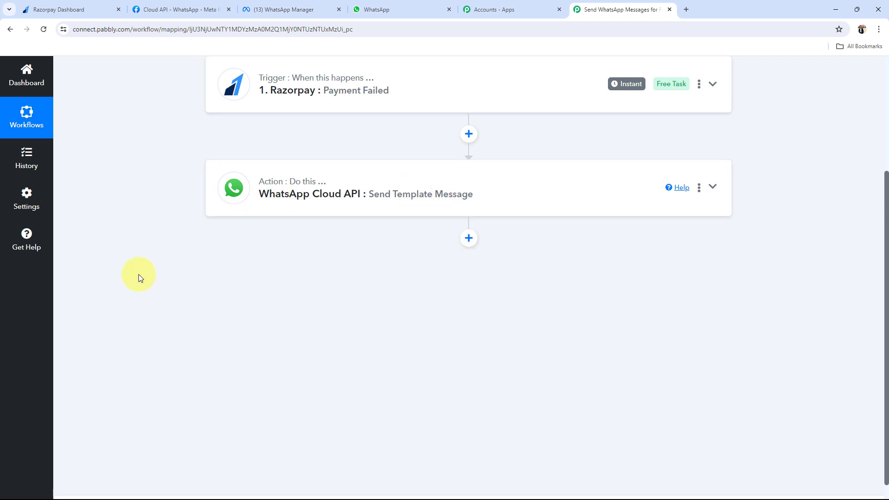
pyautogui.scroll(4, 138, 274)
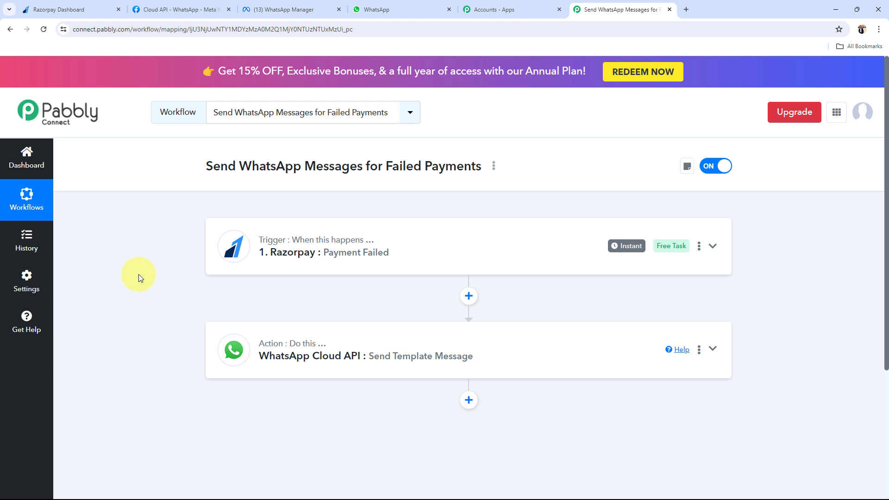
# Expand the Razorpay Payment Failed trigger to reveal its webhook URL
pyautogui.click(298, 271)
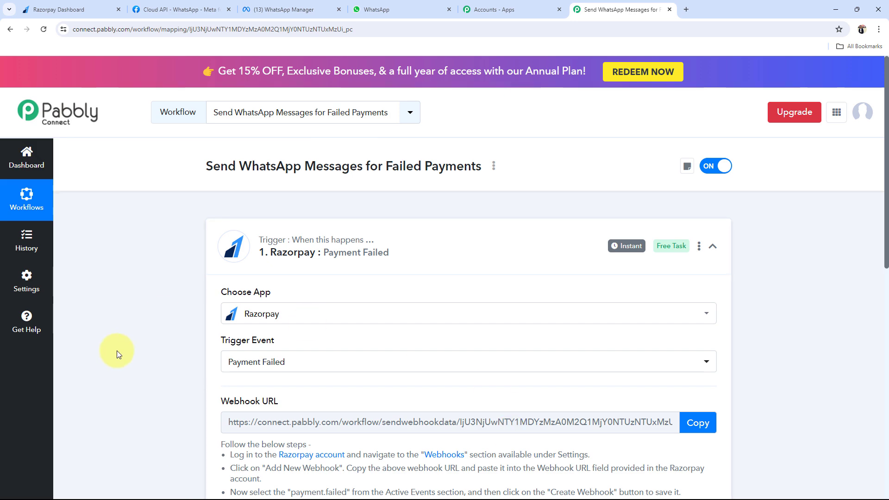
pyautogui.scroll(-6, 117, 351)
pyautogui.scroll(4, 210, 345)
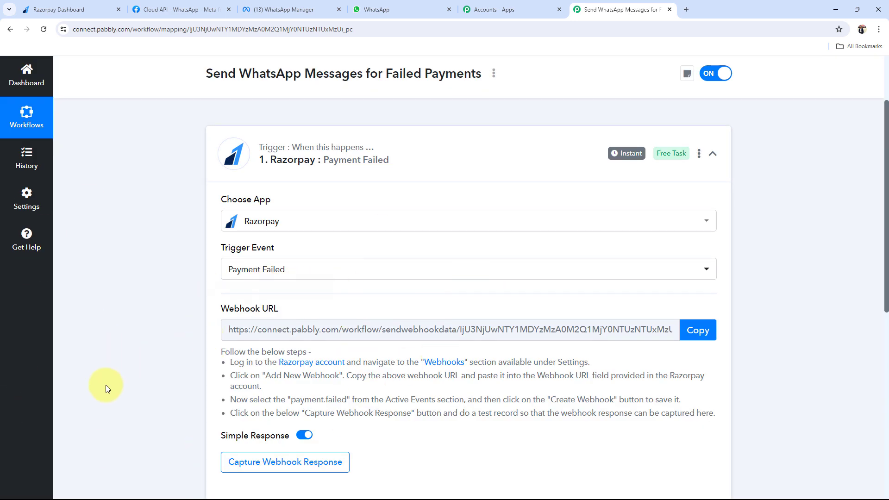
pyautogui.scroll(-3, 106, 388)
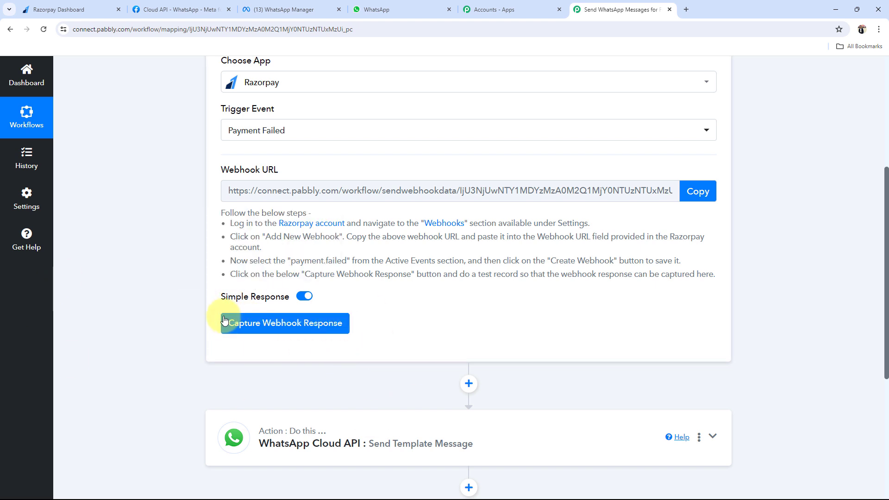
pyautogui.scroll(3, 266, 330)
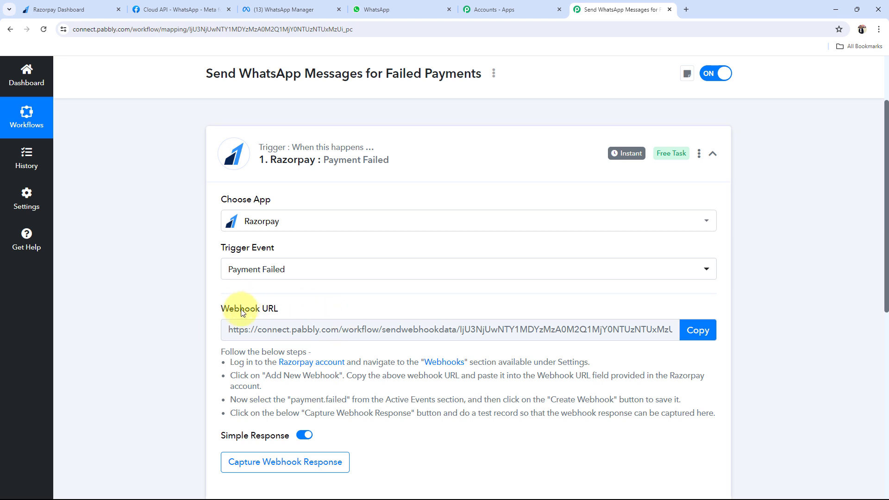
pyautogui.moveTo(222, 307); pyautogui.dragTo(289, 308)
pyautogui.click(177, 372)
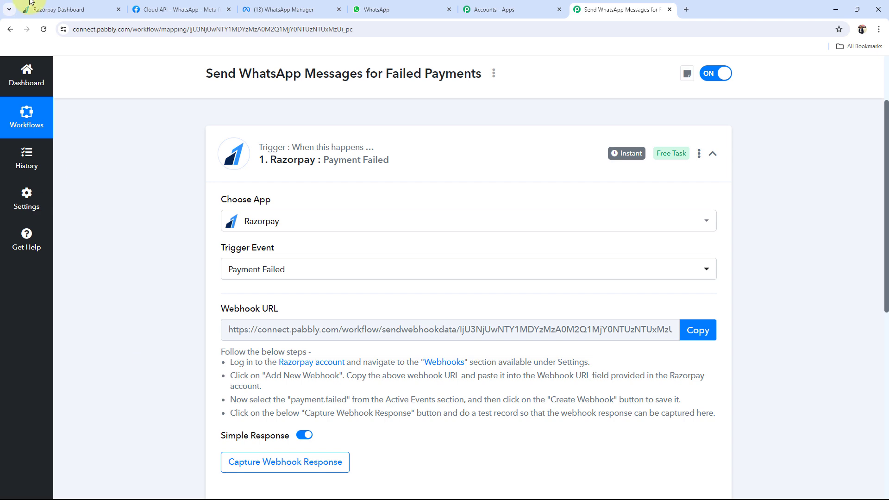
# Copy the trigger's webhook URL and start Capture Webhook Response
pyautogui.click(50, 9)
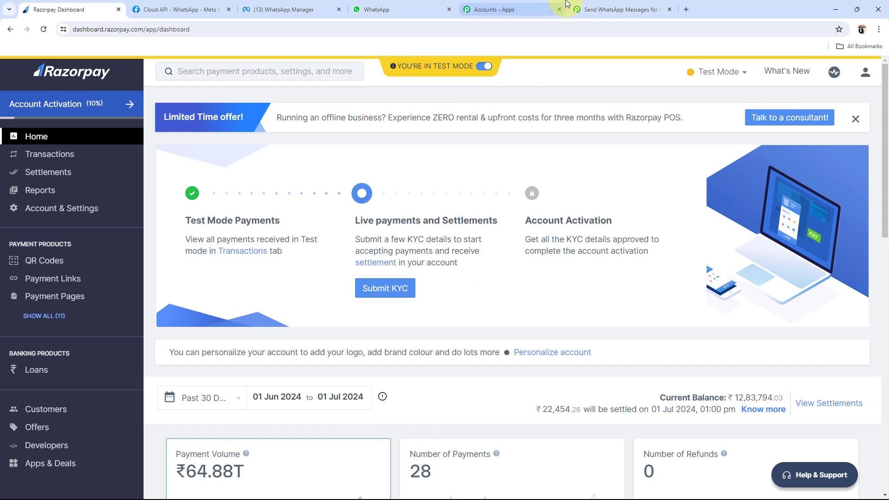
pyautogui.click(620, 9)
pyautogui.scroll(-3, 228, 384)
pyautogui.scroll(3, 170, 349)
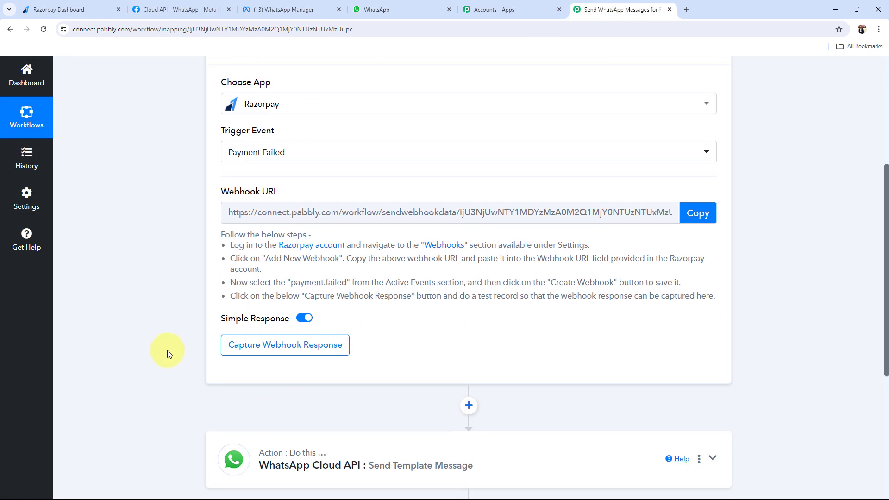
pyautogui.moveTo(218, 315); pyautogui.dragTo(181, 343)
pyautogui.click(181, 346)
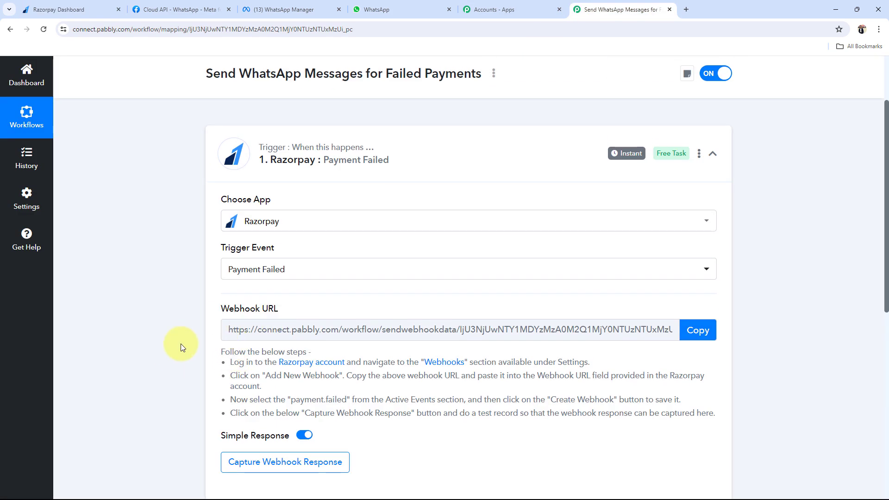
pyautogui.click(699, 324)
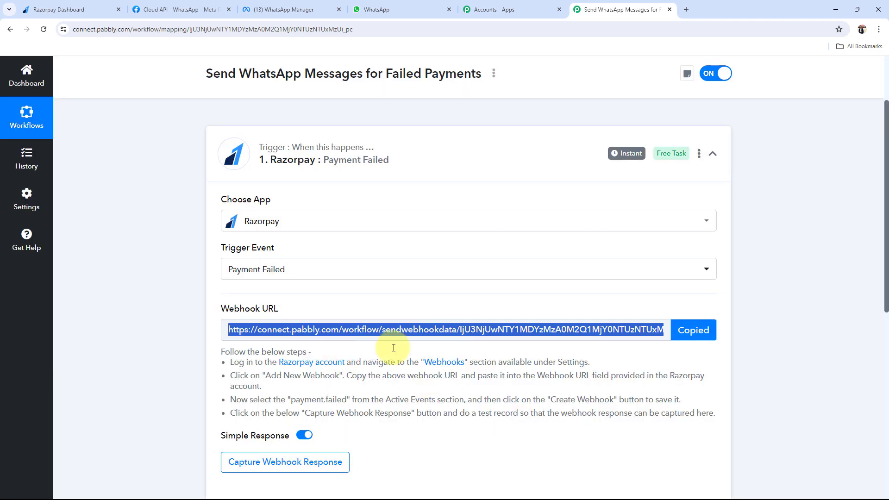
pyautogui.click(285, 462)
# Switch over to the Razorpay dashboard tab
pyautogui.scroll(-2, 134, 414)
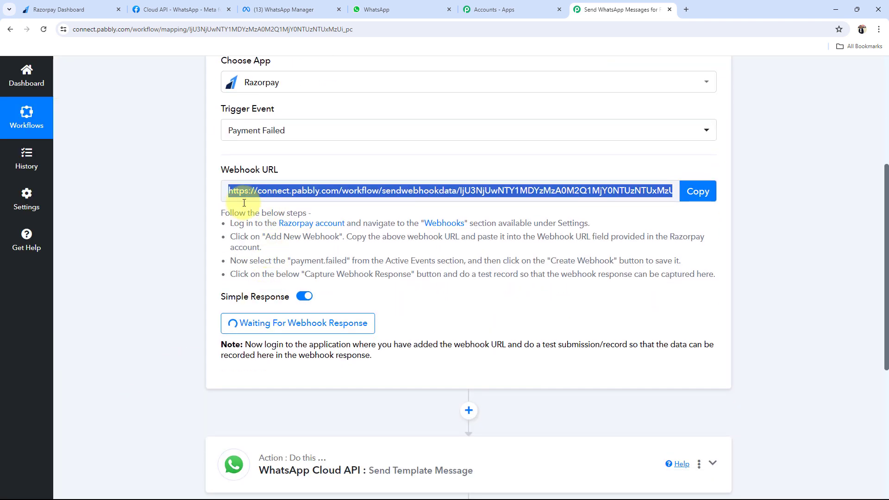
pyautogui.moveTo(219, 213); pyautogui.dragTo(725, 298)
pyautogui.click(605, 320)
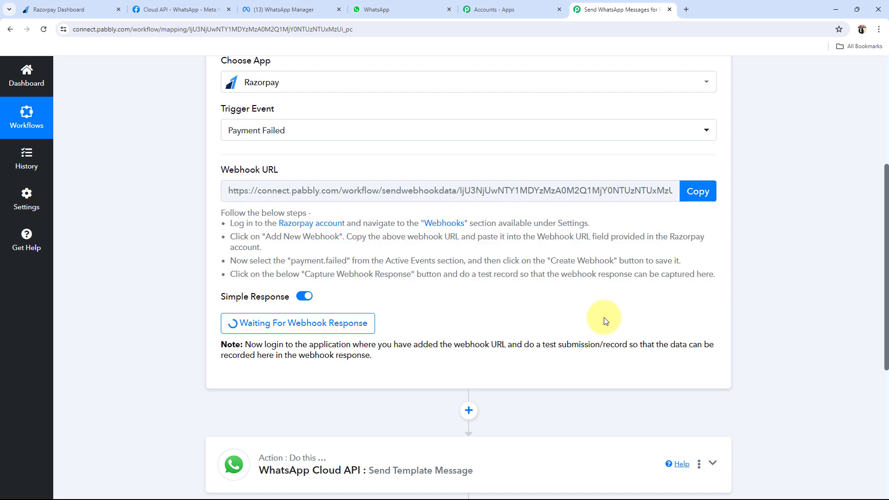
pyautogui.click(59, 5)
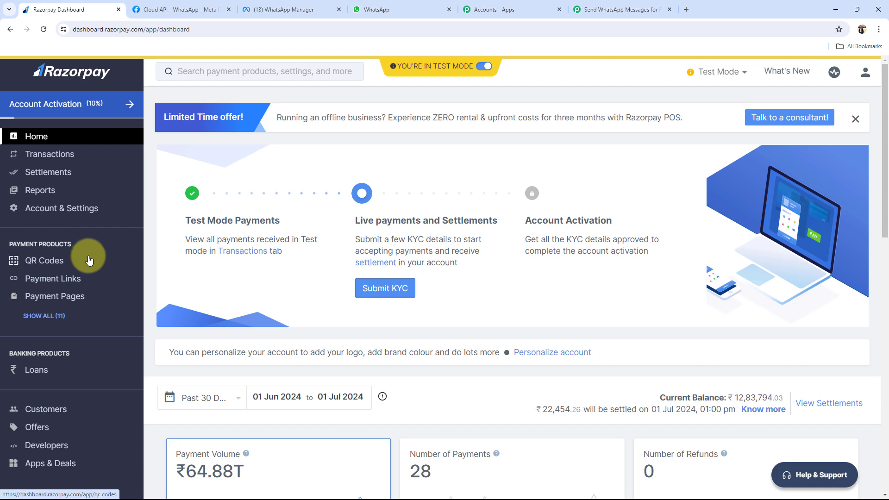
# Start a new webhook under Account & Settings > Webhooks and paste in the Pabbly webhook URL
pyautogui.click(39, 209)
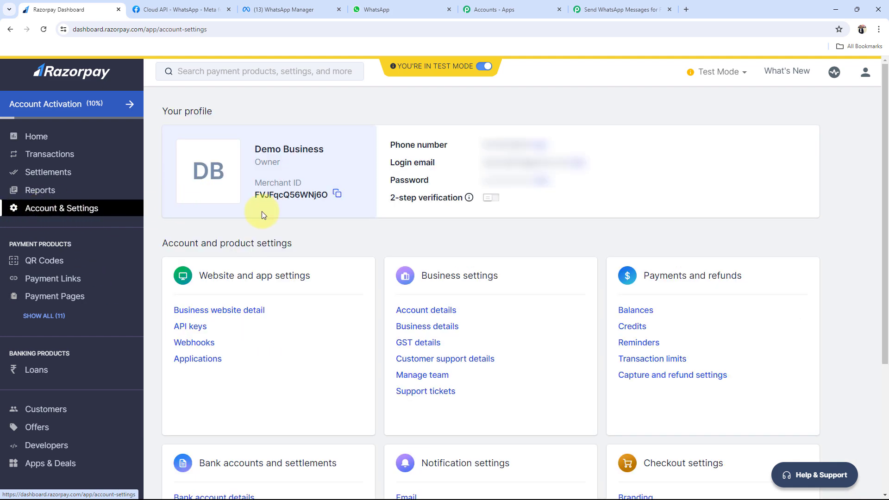
pyautogui.click(197, 344)
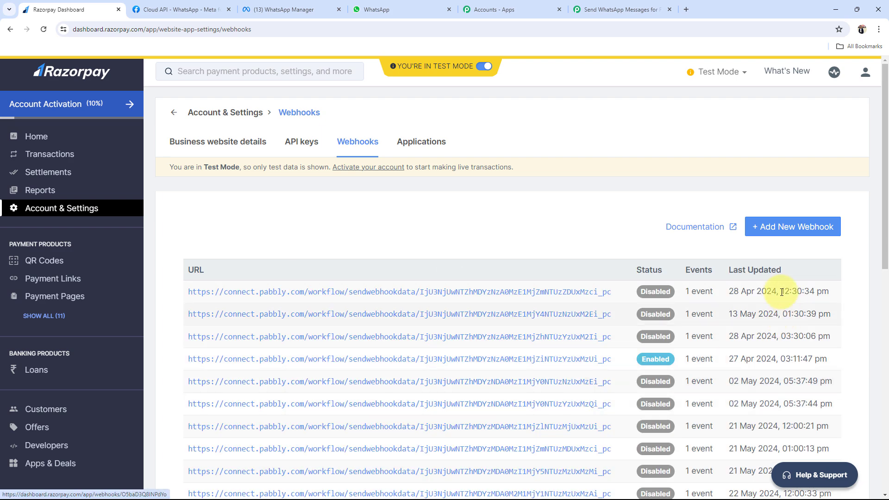
pyautogui.click(787, 227)
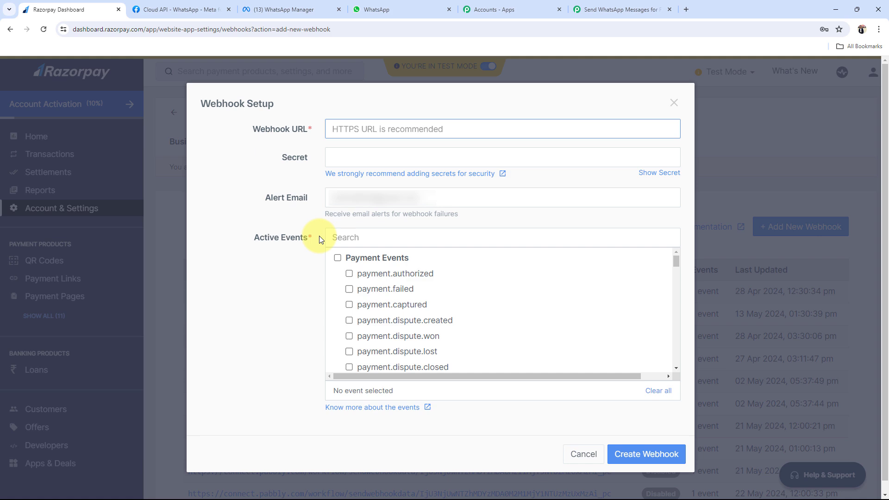
pyautogui.click(611, 9)
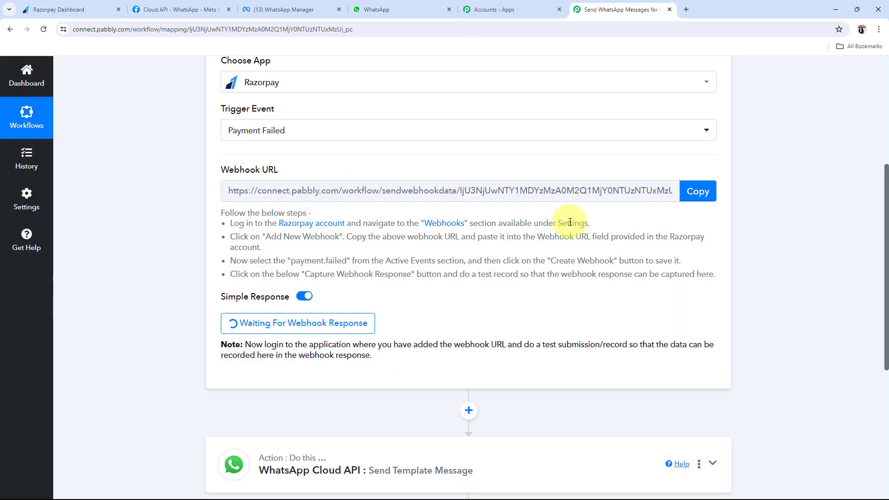
pyautogui.click(698, 191)
pyautogui.click(79, 10)
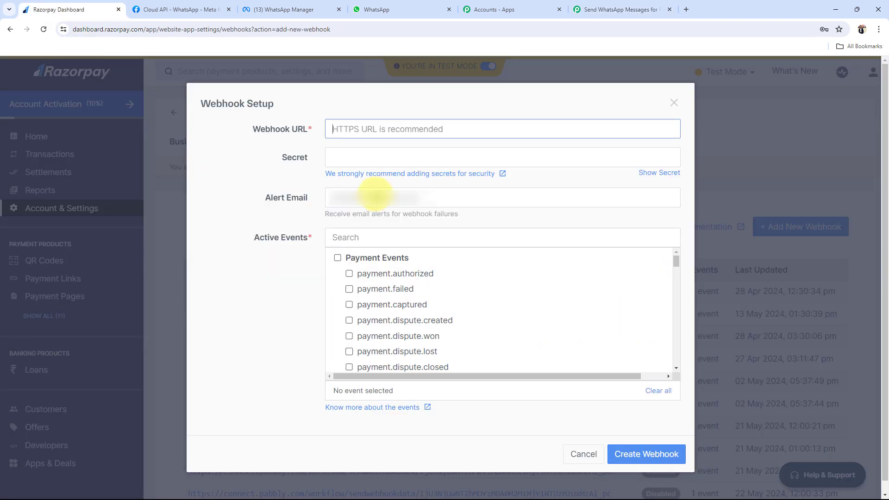
pyautogui.hotkey('ctrl', 'v')
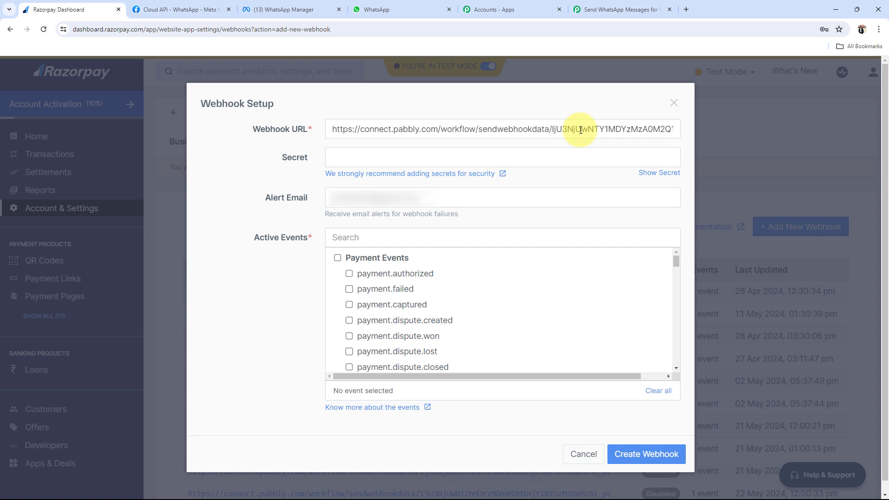
# Subscribe the webhook to payment.failed events and create it
pyautogui.click(659, 9)
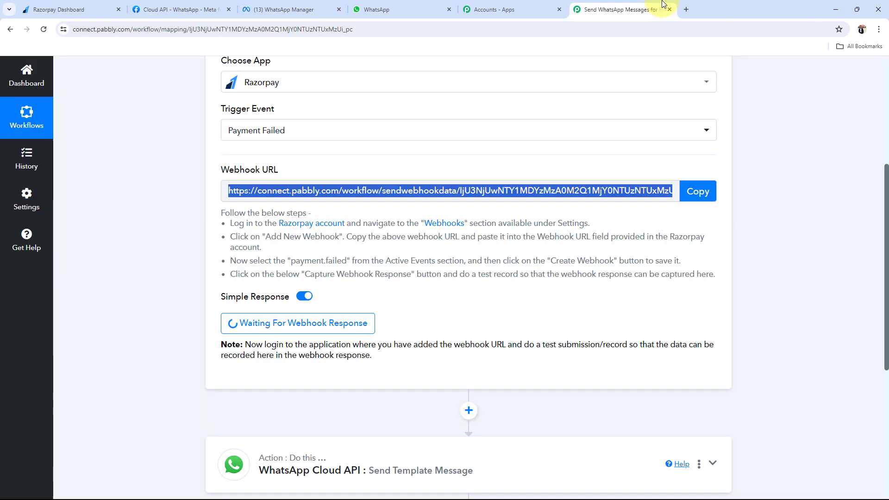
pyautogui.click(71, 4)
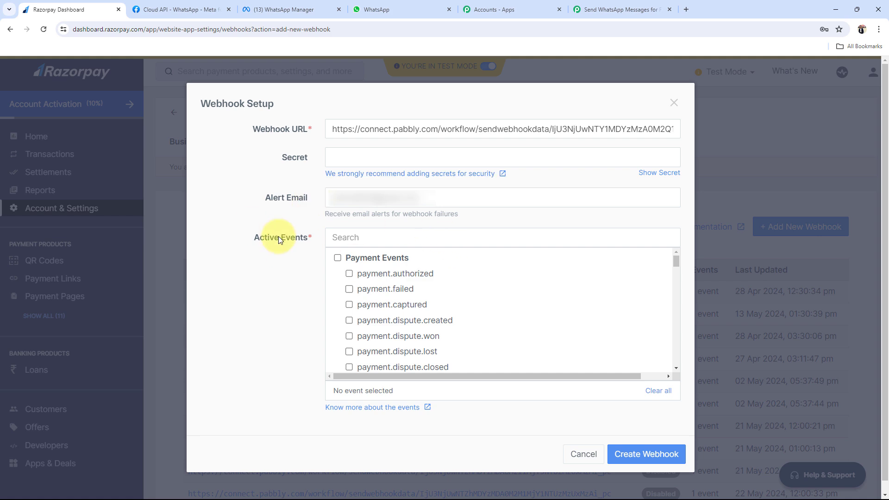
pyautogui.scroll(-1, 279, 237)
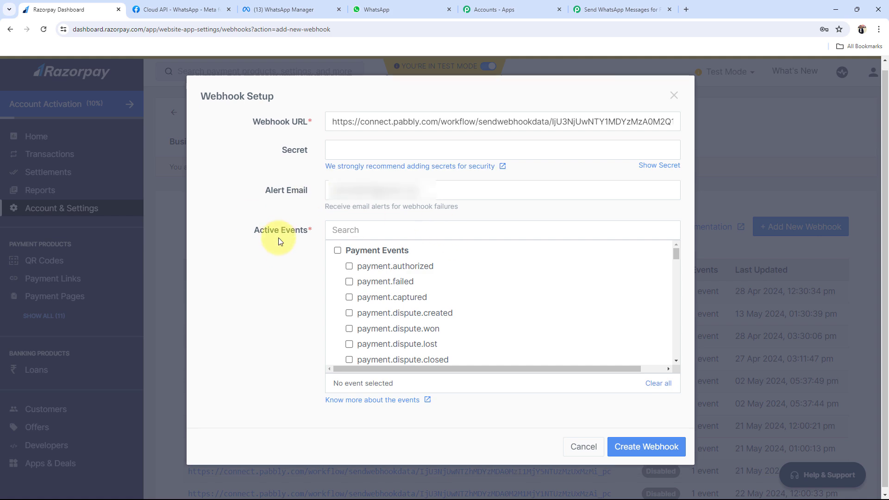
pyautogui.click(348, 278)
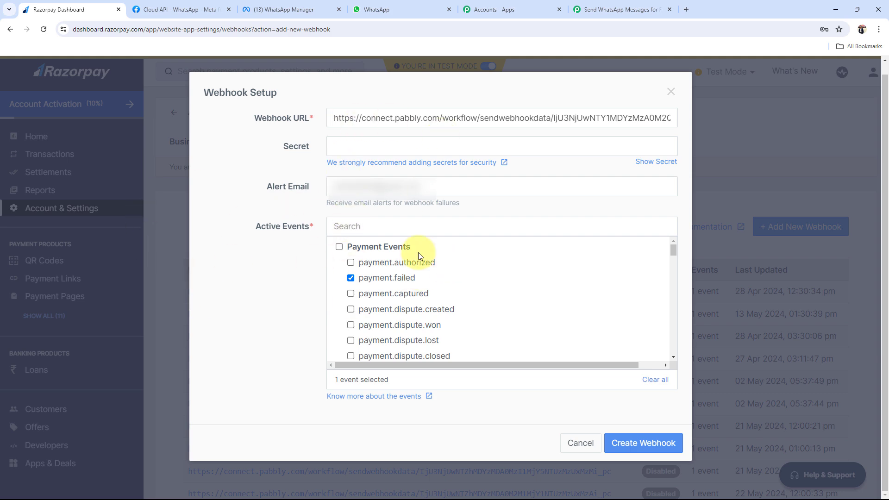
pyautogui.click(645, 442)
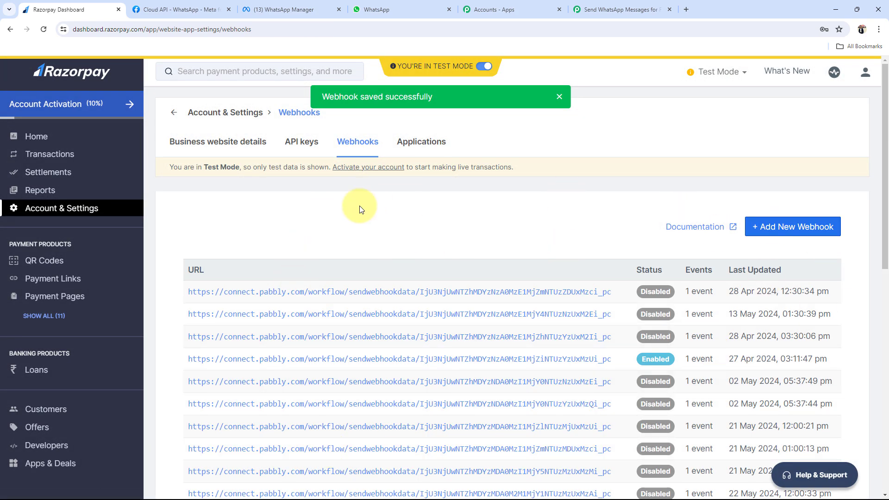
pyautogui.scroll(-11, 362, 208)
pyautogui.scroll(9, 410, 299)
pyautogui.scroll(3, 409, 299)
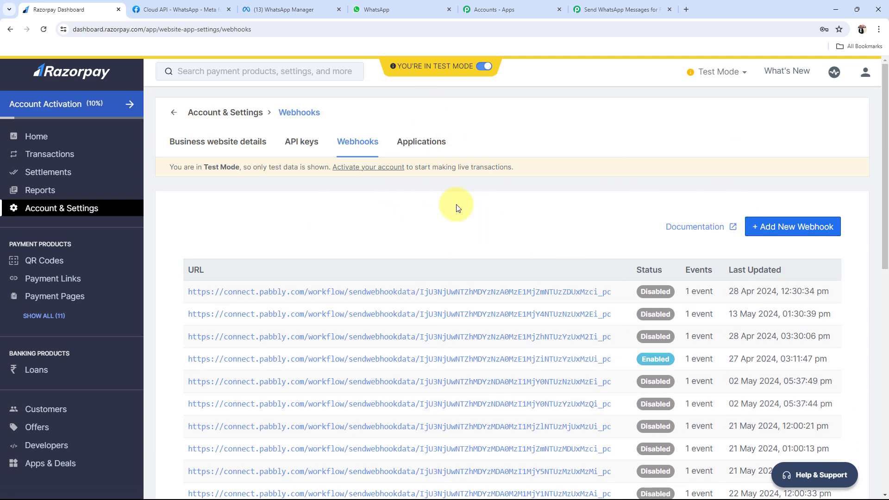
pyautogui.click(612, 10)
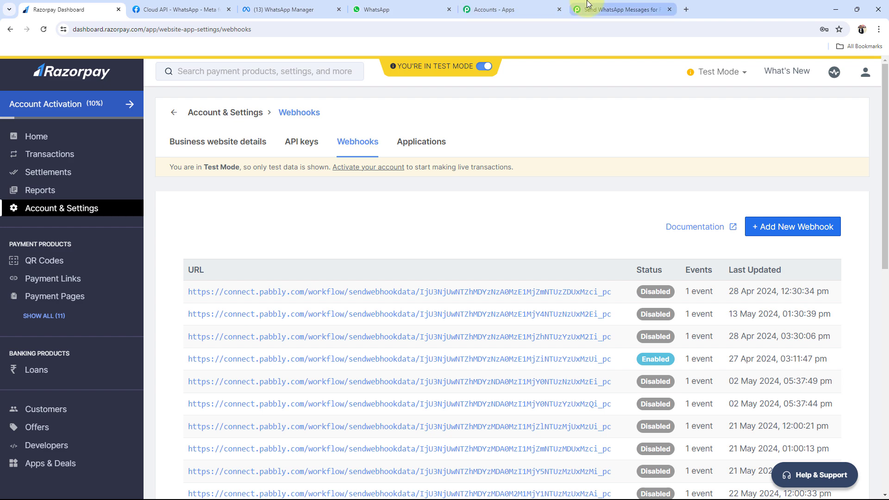
pyautogui.scroll(1, 136, 332)
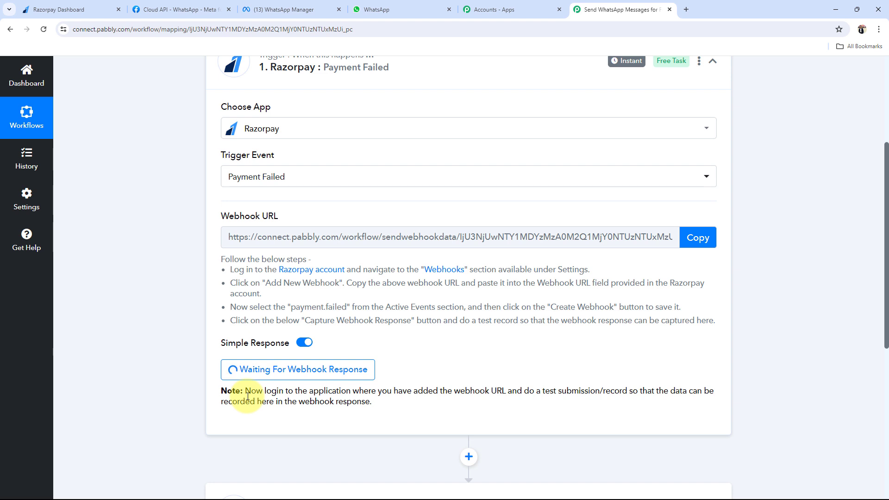
pyautogui.moveTo(545, 392); pyautogui.dragTo(635, 391)
pyautogui.click(543, 354)
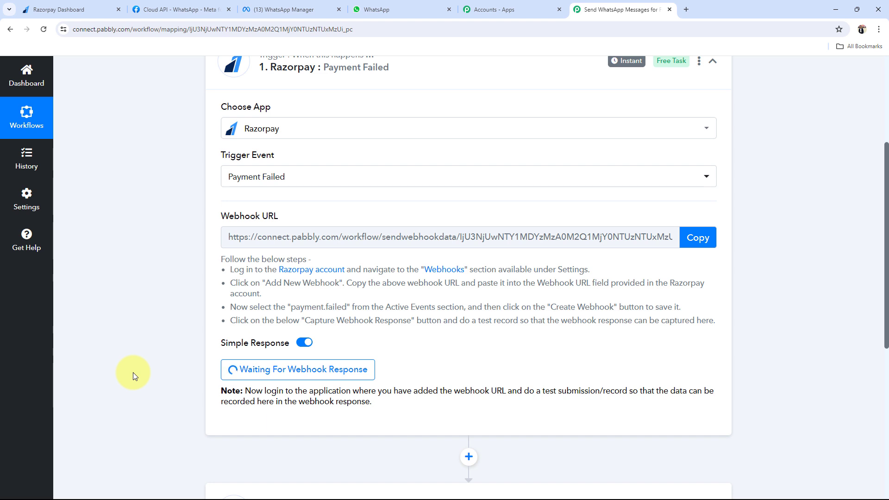
pyautogui.scroll(2, 132, 373)
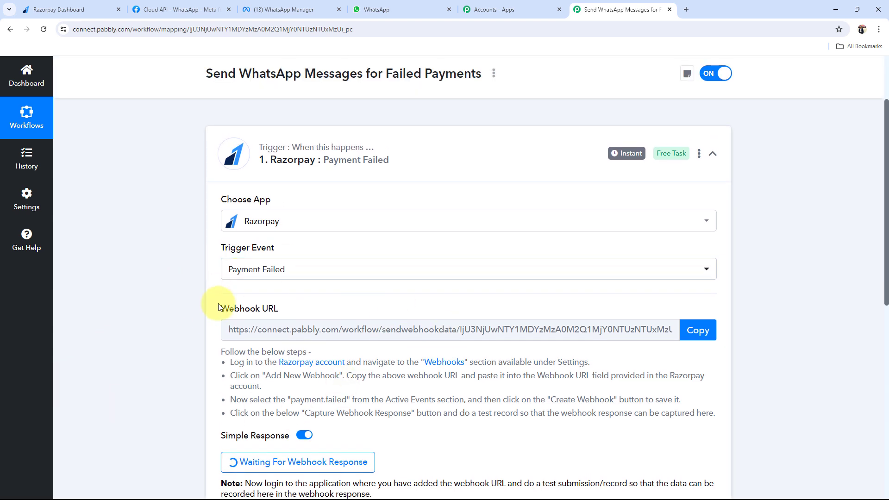
# Copy the Online PHP Course for Beginners page URL from Payment Pages, then open a new tab
pyautogui.click(65, 9)
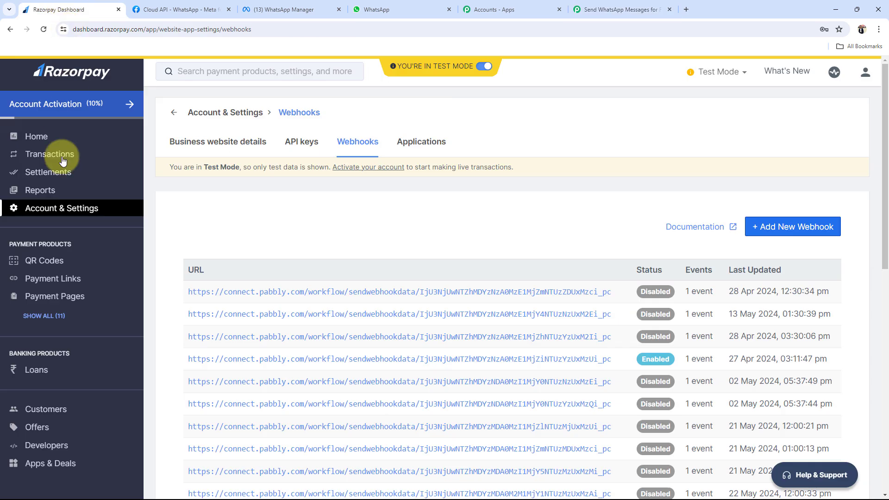
pyautogui.click(55, 296)
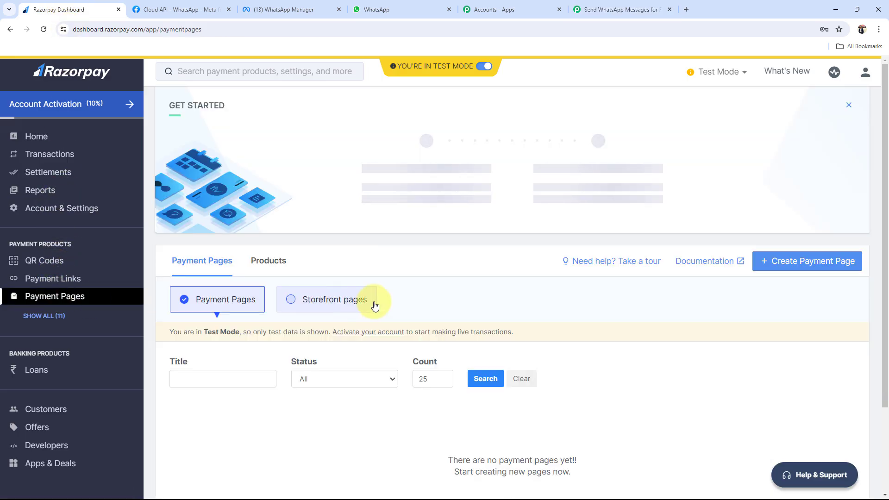
pyautogui.scroll(-10, 279, 326)
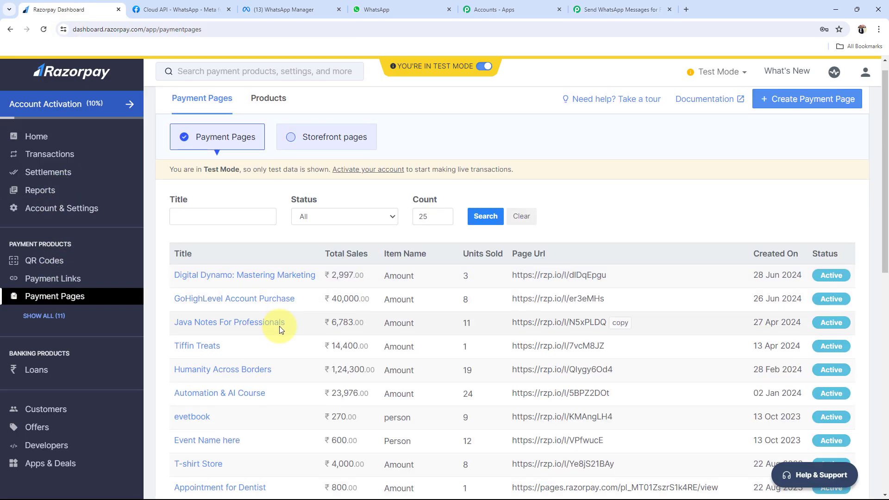
pyautogui.scroll(1, 596, 300)
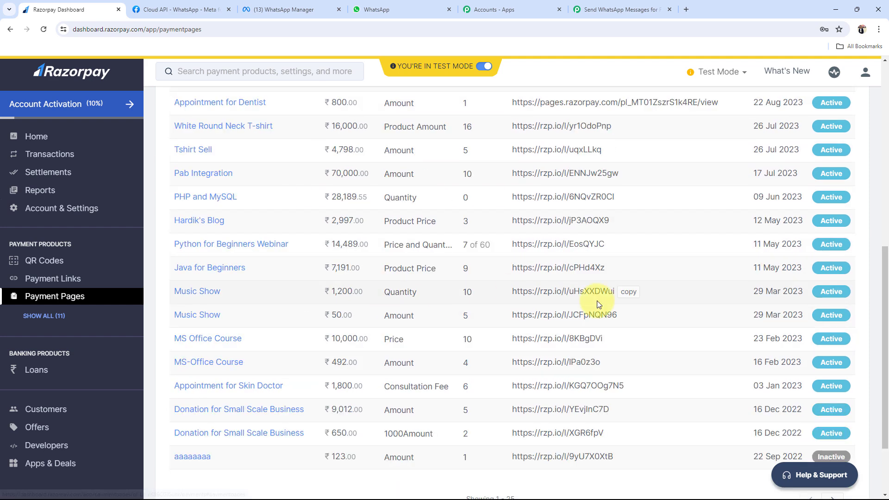
pyautogui.scroll(-3, 596, 301)
pyautogui.click(832, 407)
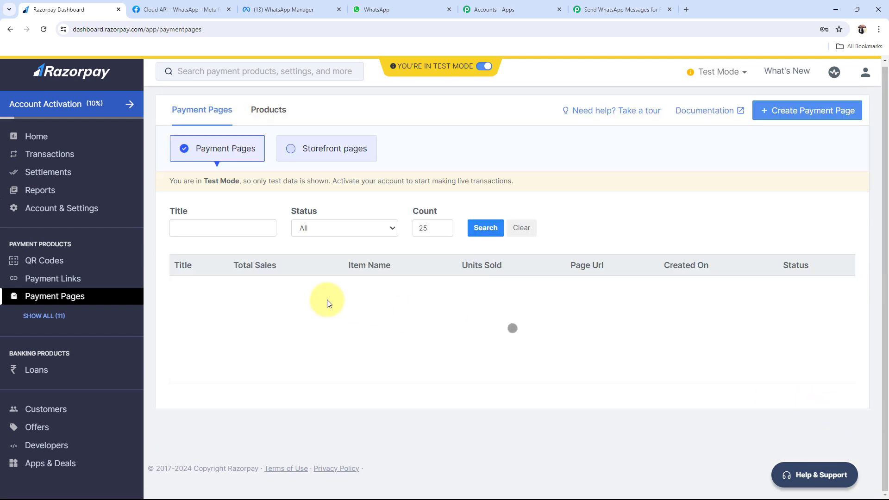
pyautogui.scroll(15, 171, 210)
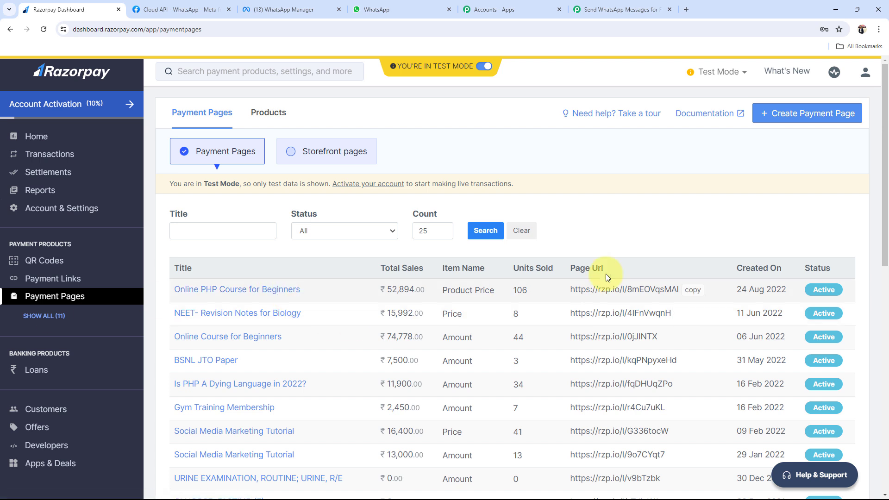
pyautogui.click(693, 290)
pyautogui.click(686, 9)
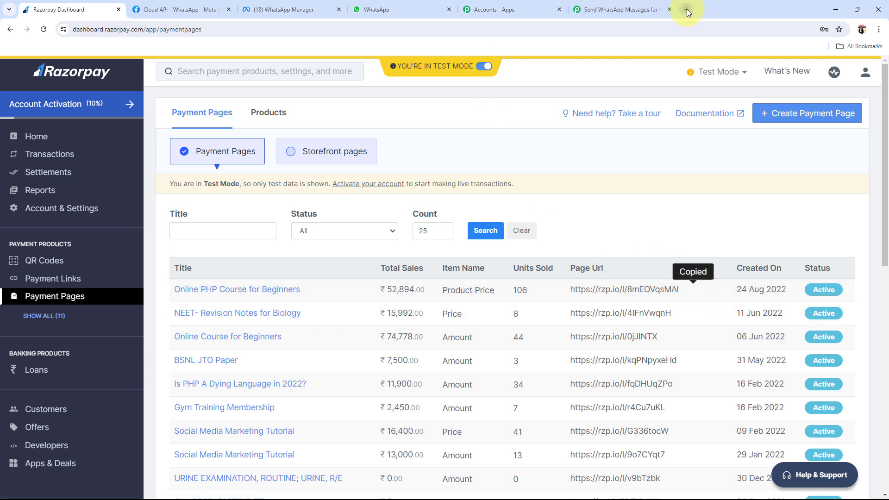
# Load the pasted payment page link and autofill the test buyer's name, email and mobile number
pyautogui.hotkey('ctrl', 'v')
pyautogui.press('Return')
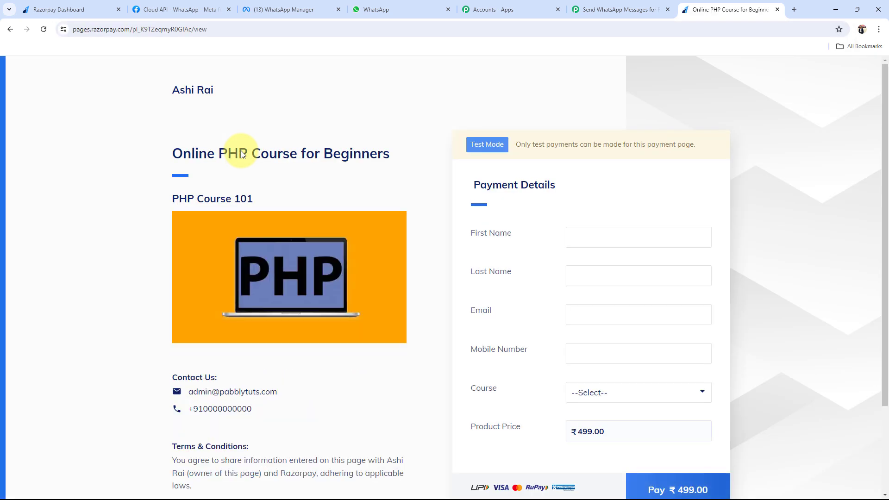
pyautogui.scroll(-1, 240, 151)
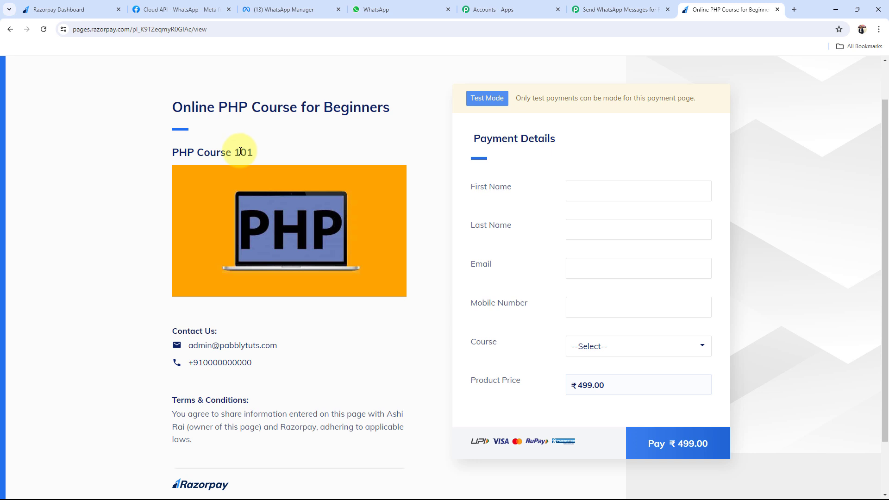
pyautogui.click(570, 191)
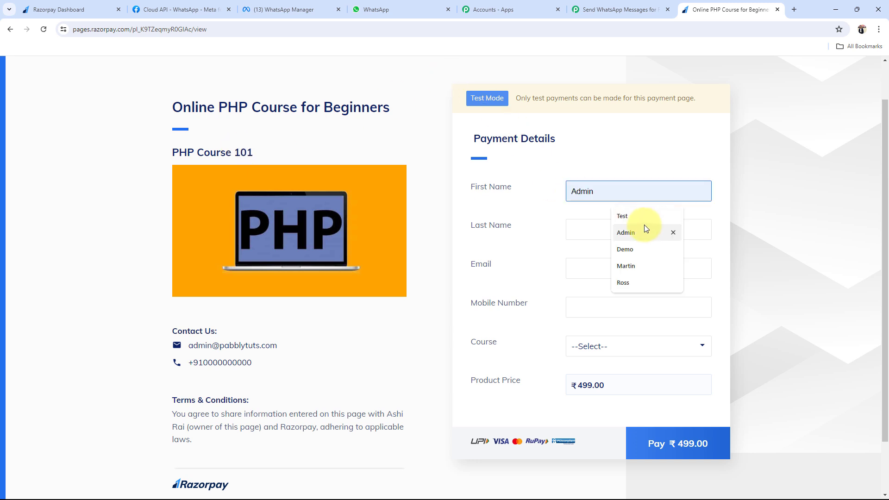
pyautogui.click(634, 217)
pyautogui.click(581, 229)
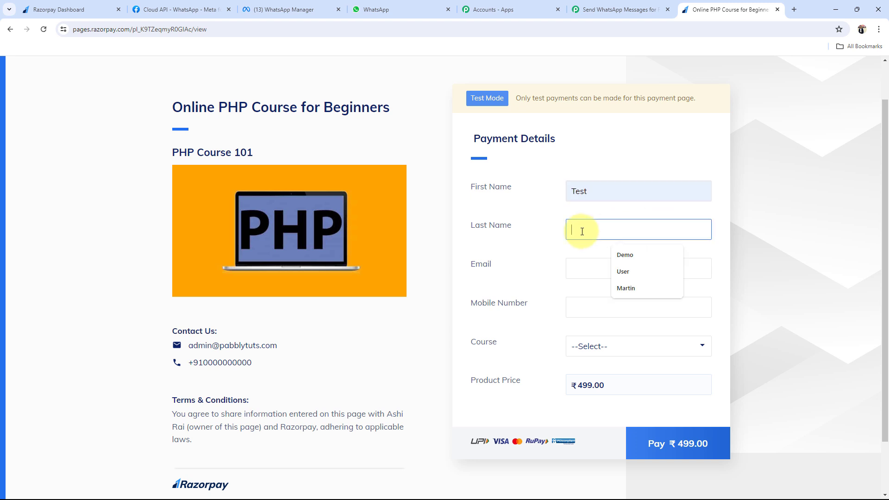
pyautogui.click(618, 272)
pyautogui.click(596, 266)
pyautogui.click(646, 319)
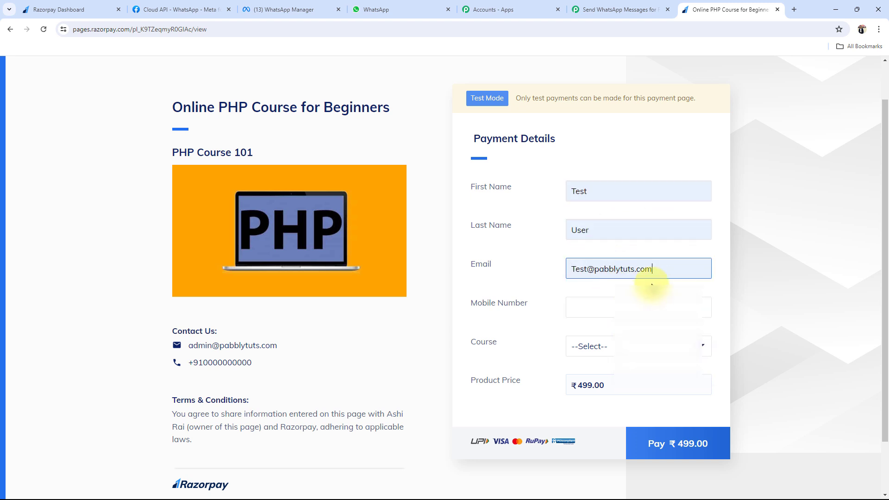
pyautogui.click(639, 307)
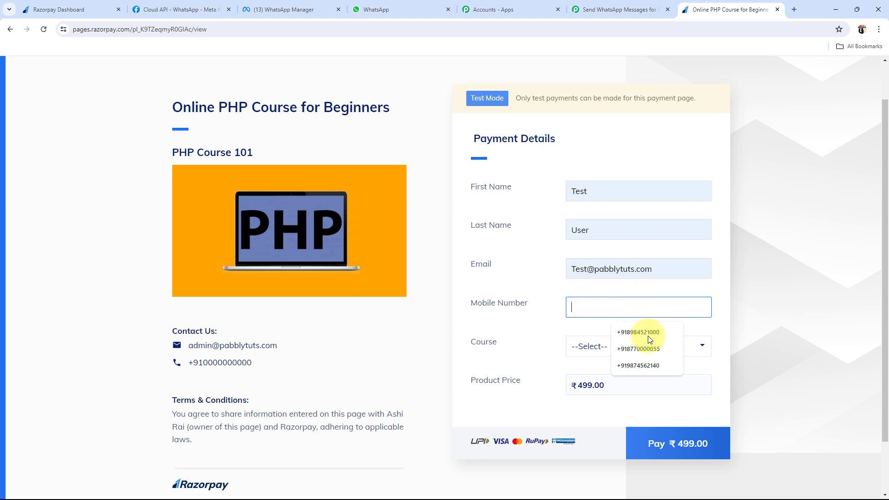
pyautogui.click(641, 331)
# Choose PHP Course for Beginners as the course and start the ₹499.00 payment
pyautogui.click(597, 348)
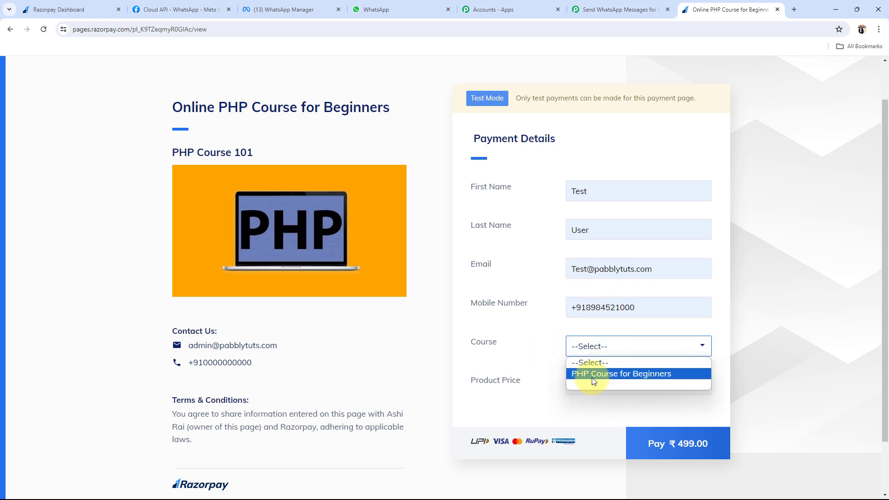
pyautogui.click(586, 375)
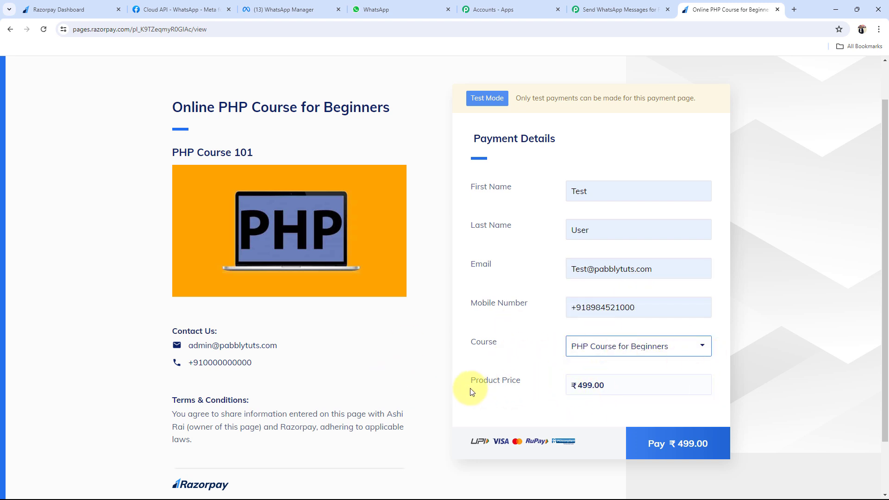
pyautogui.click(663, 444)
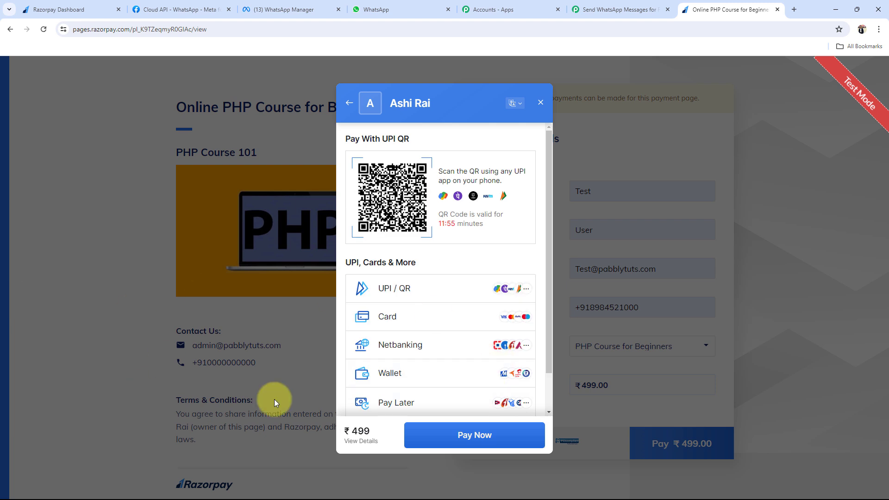
# Pay the ₹499 by card with the test card, expiry 02/31, holder name and CVV, without saving it
pyautogui.click(376, 318)
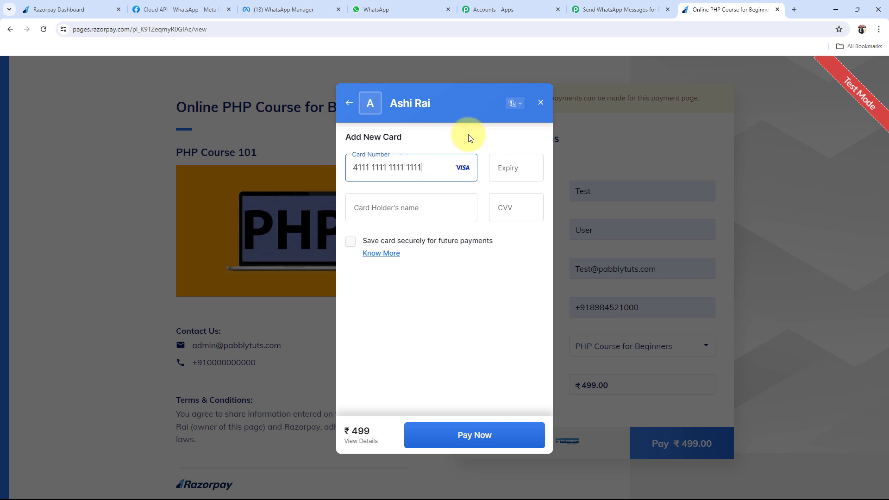
pyautogui.click(512, 170)
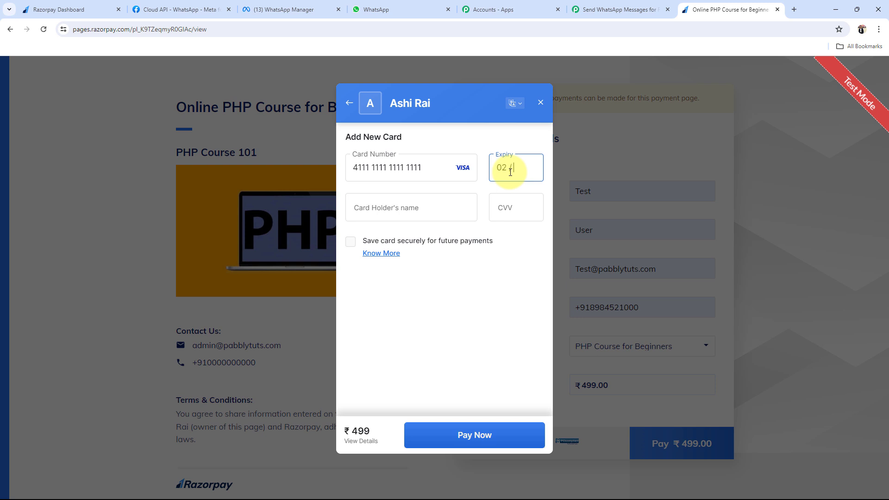
pyautogui.write('0231')
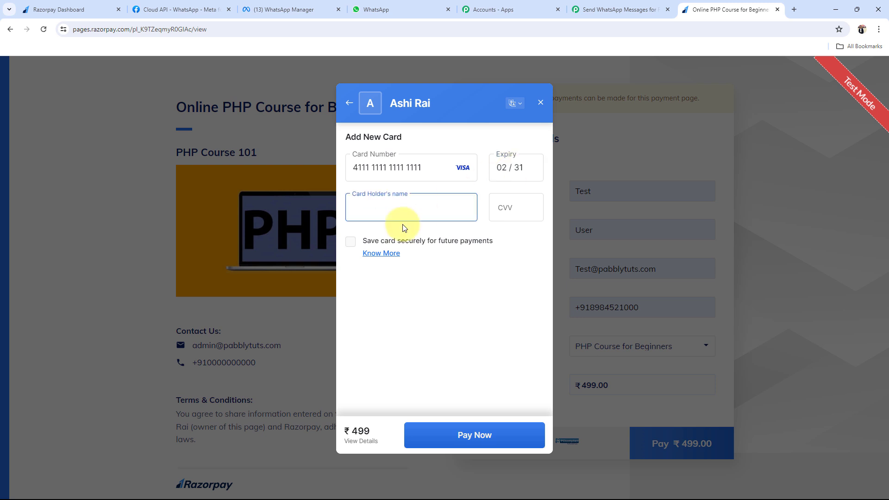
pyautogui.write('Pabbly Connect')
pyautogui.click(508, 211)
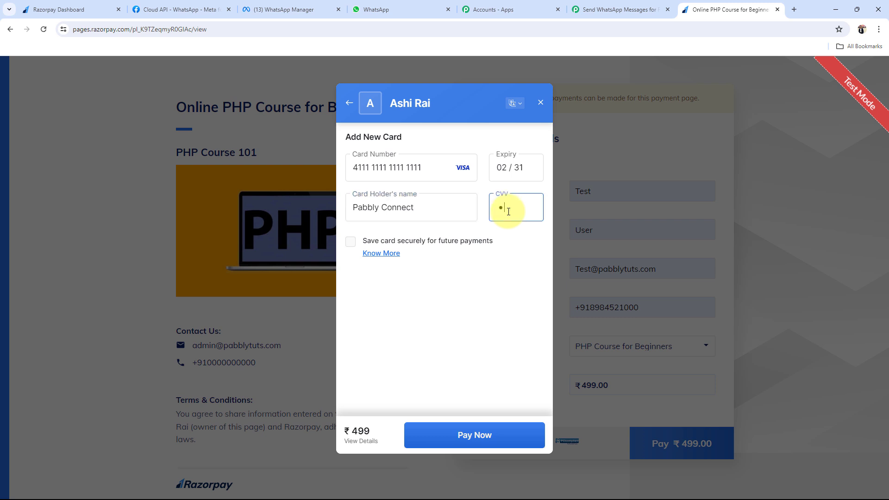
pyautogui.click(475, 428)
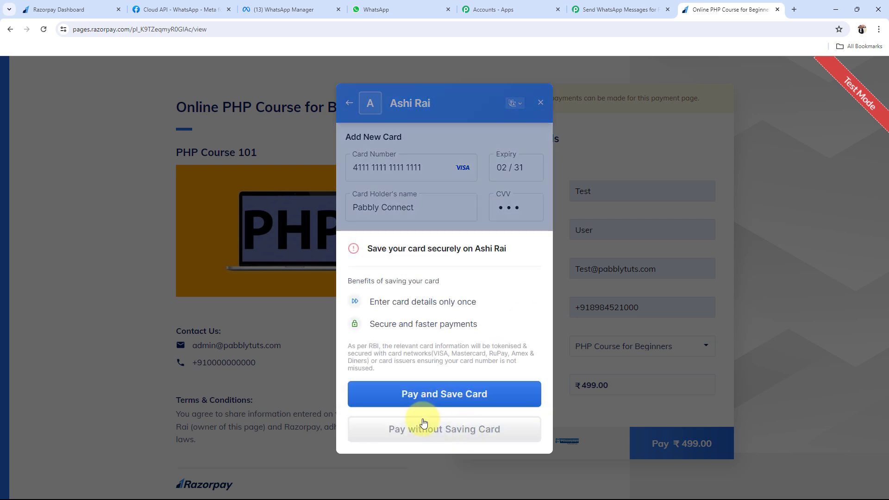
pyautogui.click(407, 433)
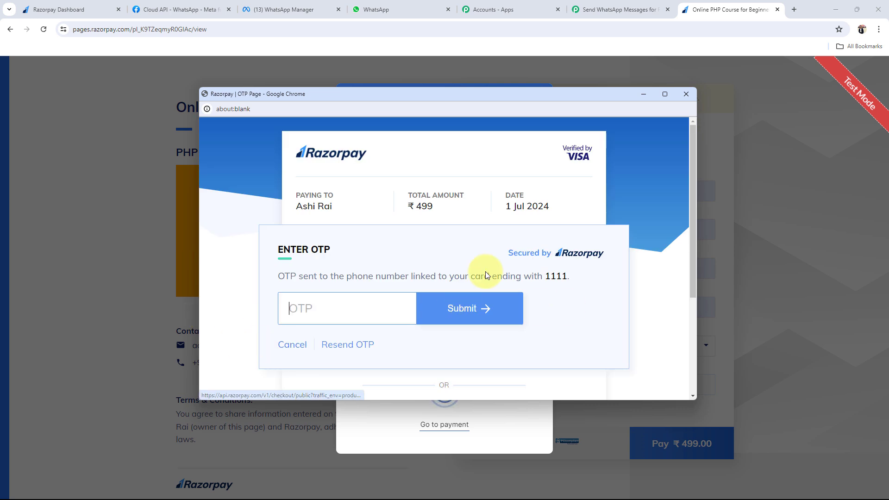
# Cancel the payment at the OTP step so Razorpay reports Payment failed
pyautogui.click(298, 347)
pyautogui.click(437, 262)
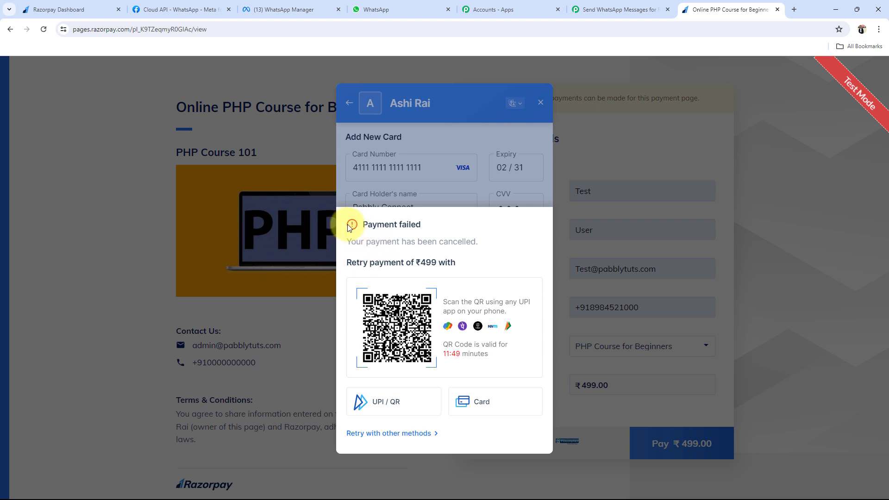
pyautogui.moveTo(352, 226); pyautogui.dragTo(422, 225)
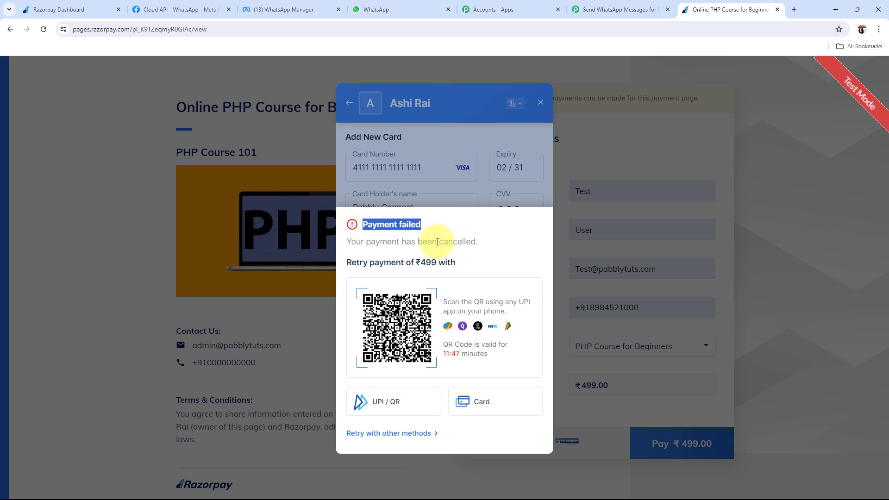
pyautogui.click(415, 261)
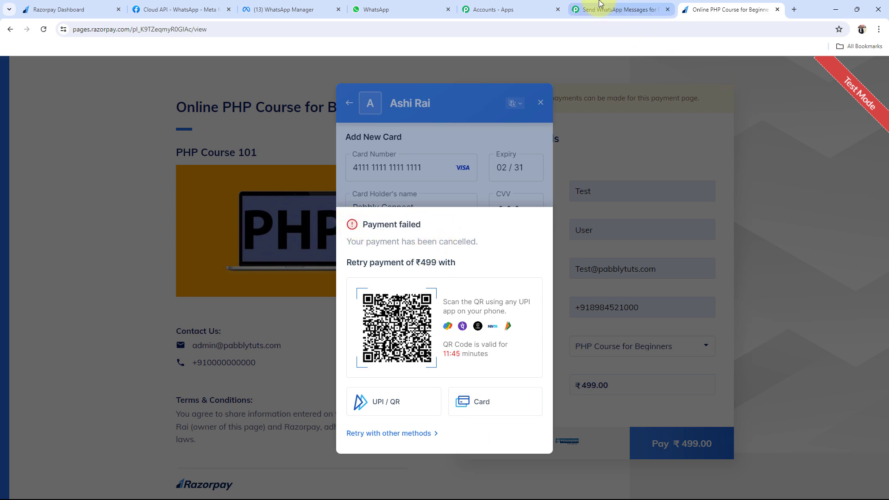
pyautogui.click(618, 10)
# Scroll the captured response to the payment status field showing 'failed'
pyautogui.scroll(-5, 146, 382)
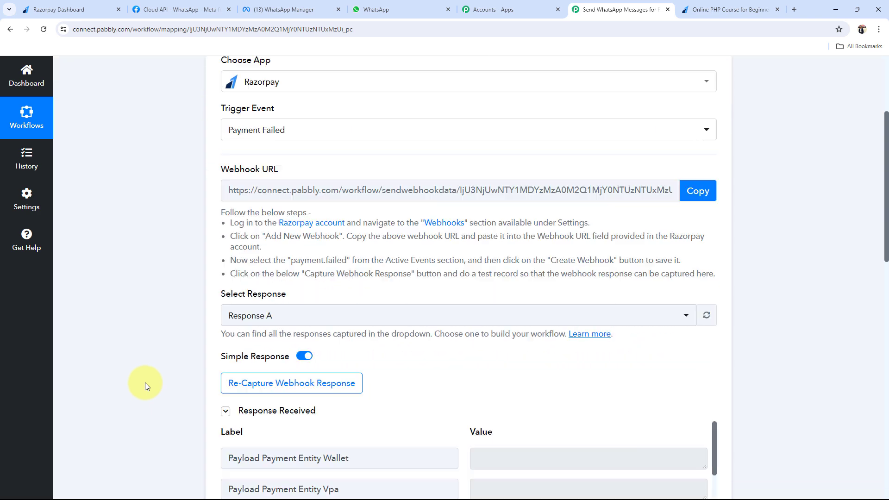
pyautogui.scroll(-5, 210, 248)
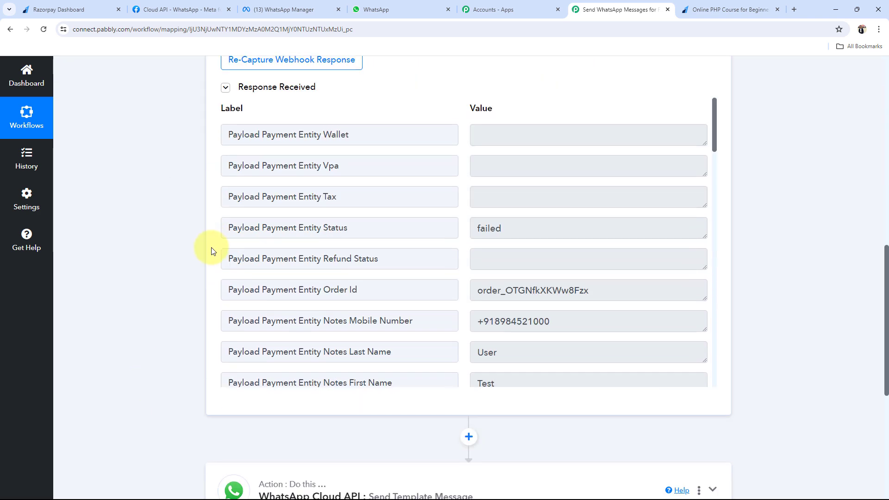
pyautogui.moveTo(244, 228); pyautogui.dragTo(355, 229)
pyautogui.moveTo(610, 232); pyautogui.dragTo(452, 232)
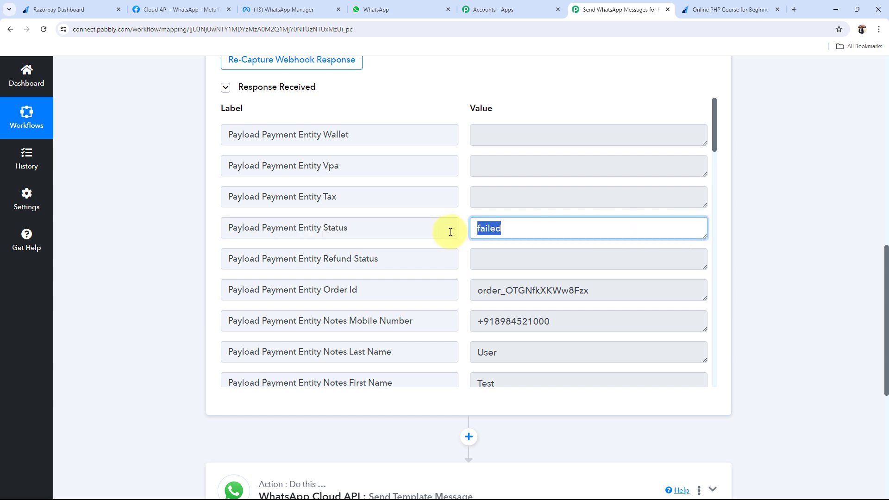
# Review the captured first name, last name, mobile number and email values in the response
pyautogui.scroll(-3, 357, 236)
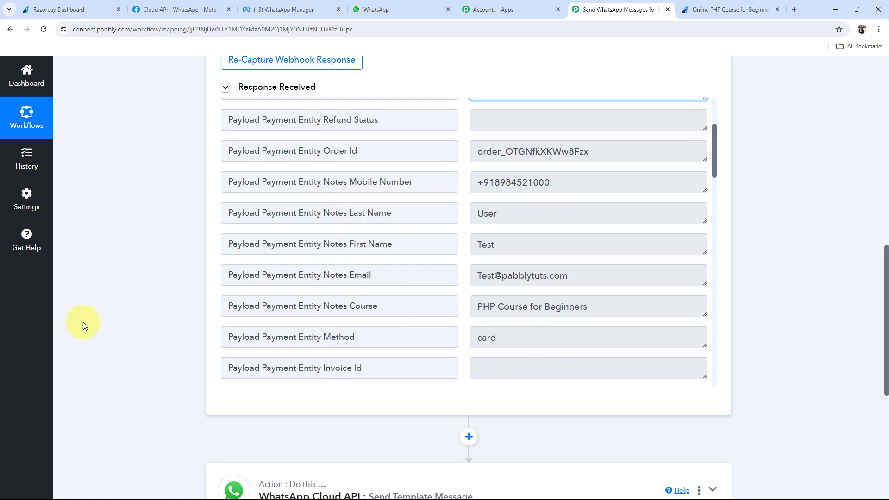
pyautogui.moveTo(495, 244); pyautogui.dragTo(474, 245)
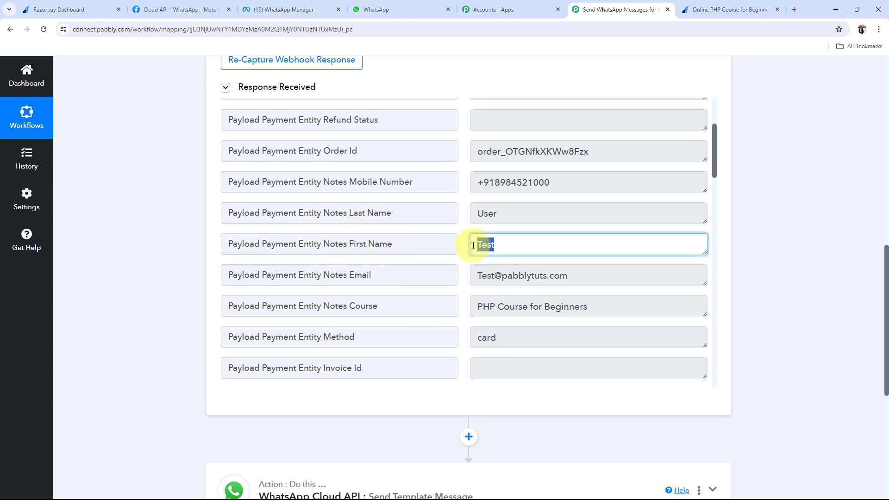
pyautogui.doubleClick(486, 219)
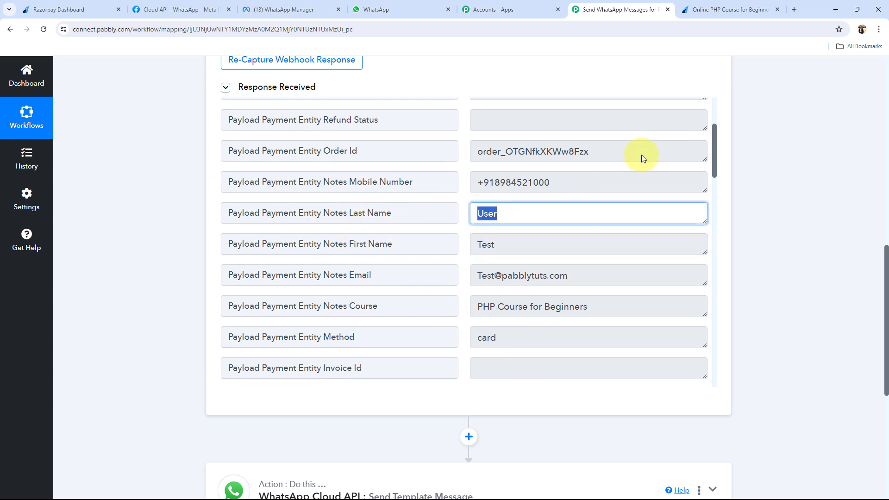
pyautogui.moveTo(551, 184); pyautogui.dragTo(253, 185)
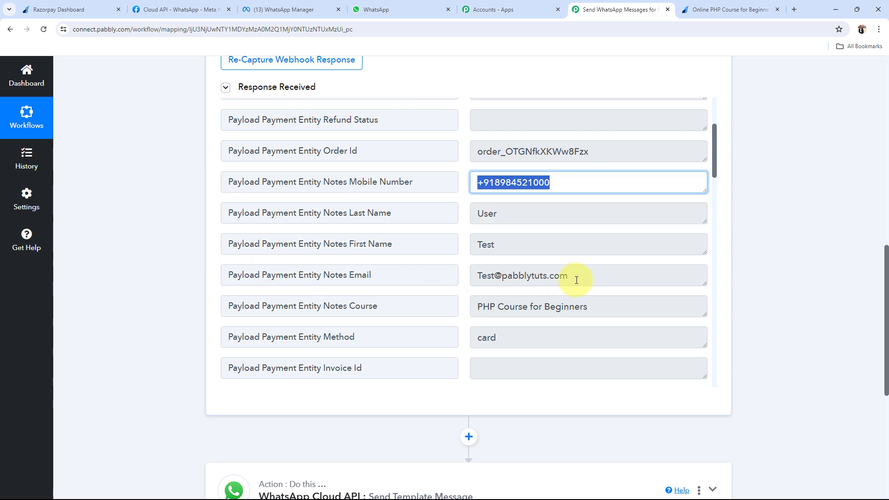
pyautogui.moveTo(576, 277); pyautogui.dragTo(347, 308)
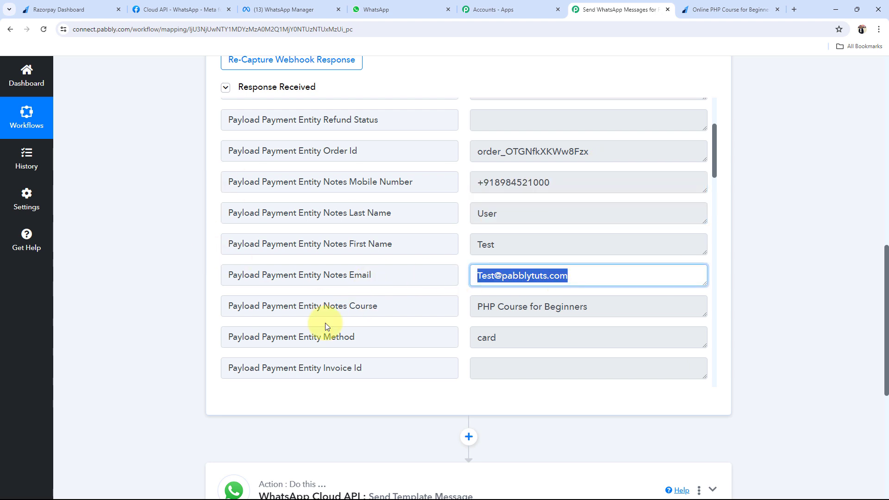
pyautogui.moveTo(590, 308); pyautogui.dragTo(466, 308)
pyautogui.scroll(-2, 541, 324)
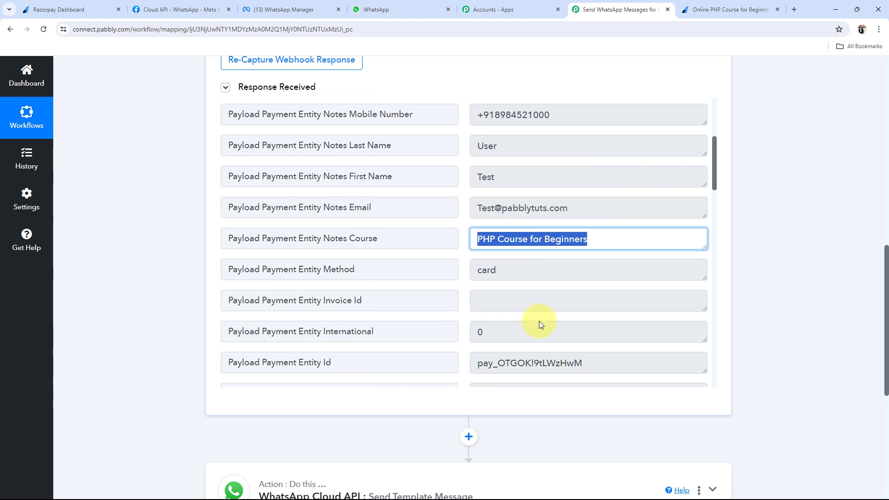
pyautogui.moveTo(507, 244); pyautogui.dragTo(477, 245)
pyautogui.scroll(-4, 484, 284)
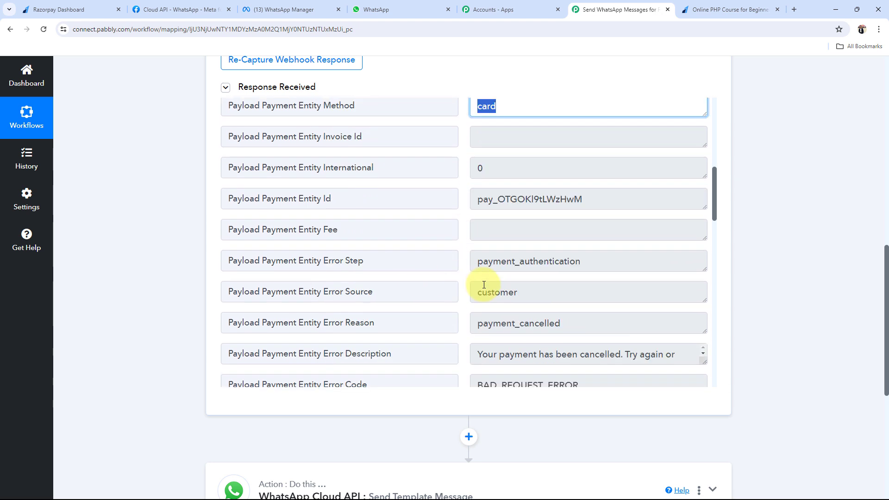
pyautogui.scroll(-3, 484, 285)
pyautogui.moveTo(597, 231); pyautogui.dragTo(291, 228)
pyautogui.scroll(-1, 384, 257)
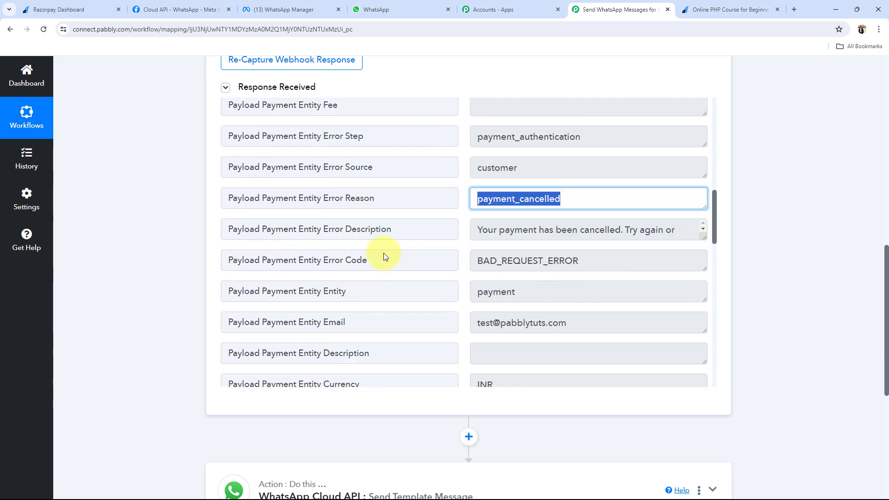
pyautogui.scroll(-12, 384, 256)
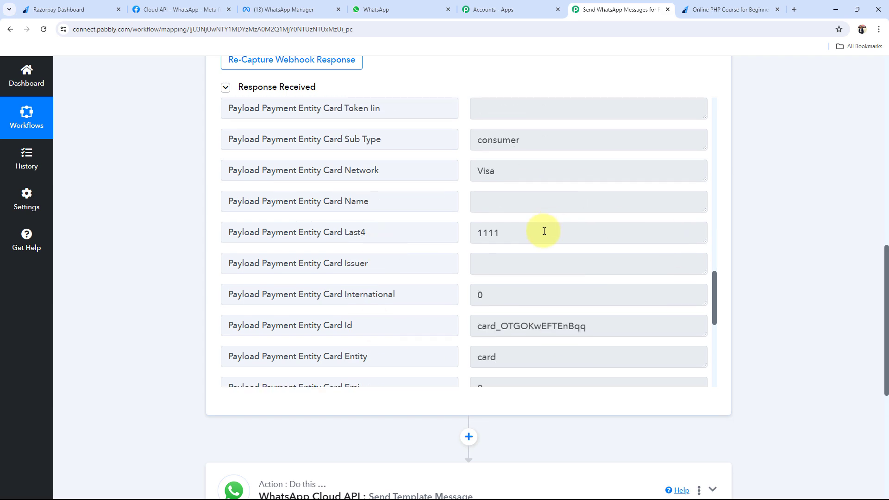
pyautogui.scroll(-10, 544, 231)
pyautogui.scroll(20, 544, 231)
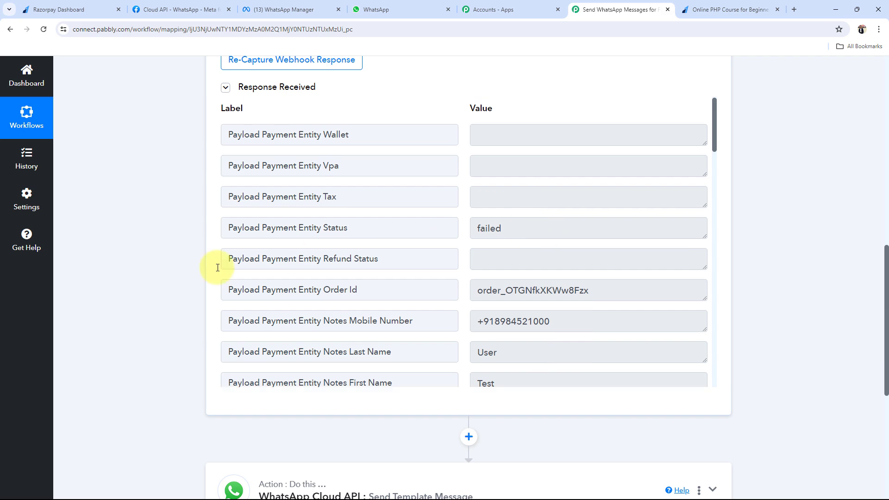
pyautogui.scroll(12, 158, 293)
# Collapse the Razorpay trigger and open the Connect panel of the WhatsApp Cloud API Send Template Message action
pyautogui.click(417, 253)
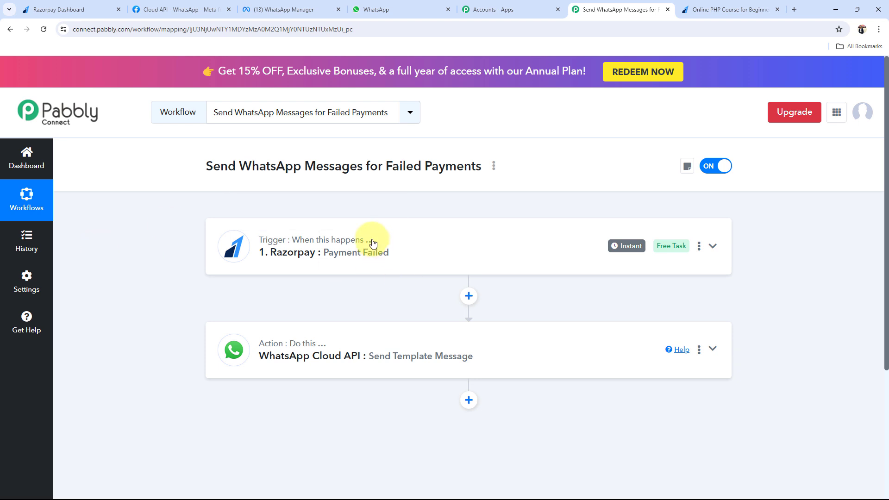
pyautogui.moveTo(373, 243)
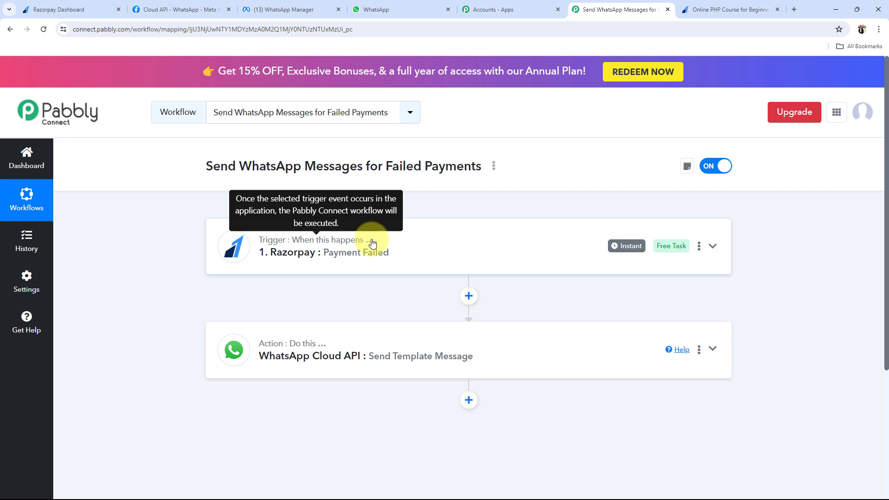
pyautogui.click(252, 363)
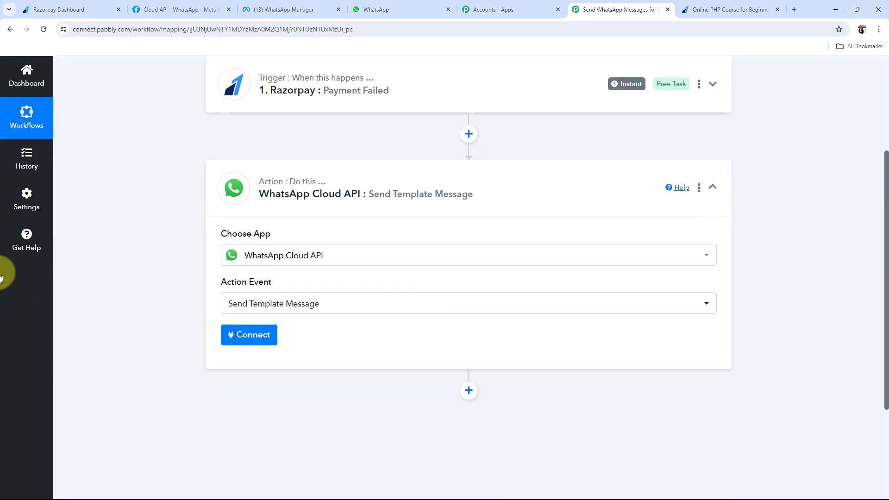
pyautogui.click(236, 334)
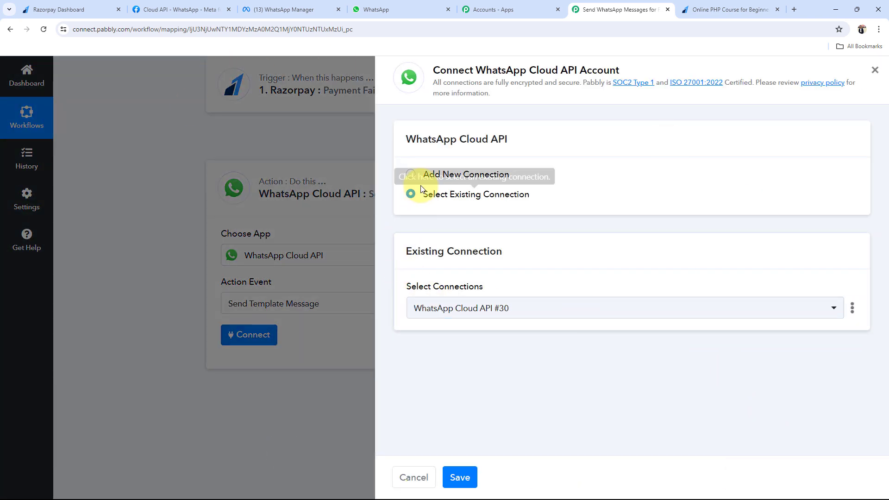
# Look over the Add New Connection option and the Meta Cloud API setup page
pyautogui.click(408, 174)
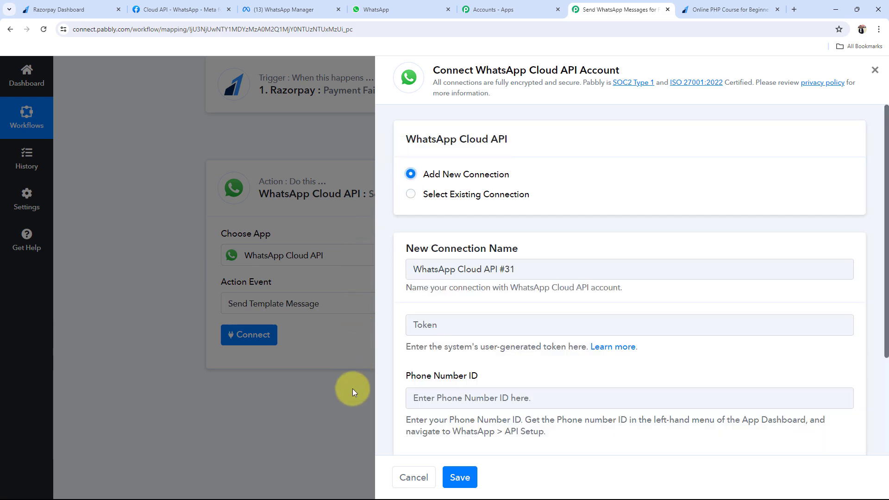
pyautogui.scroll(-3, 454, 364)
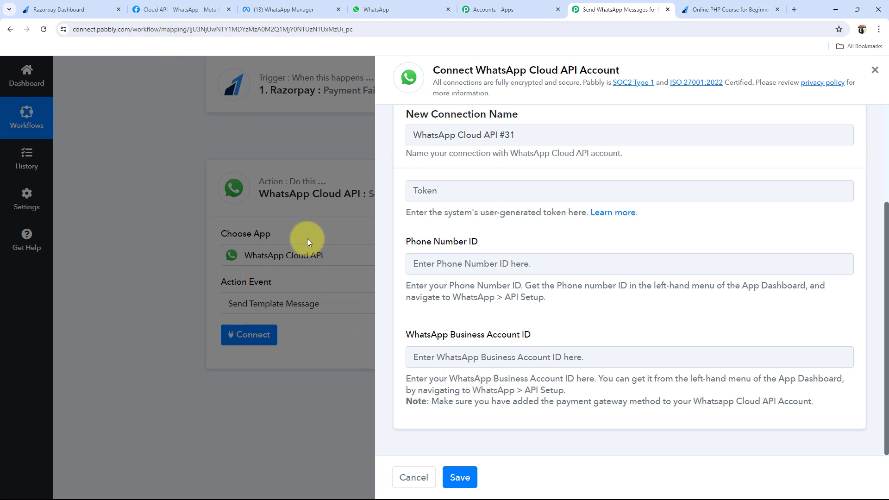
pyautogui.click(141, 10)
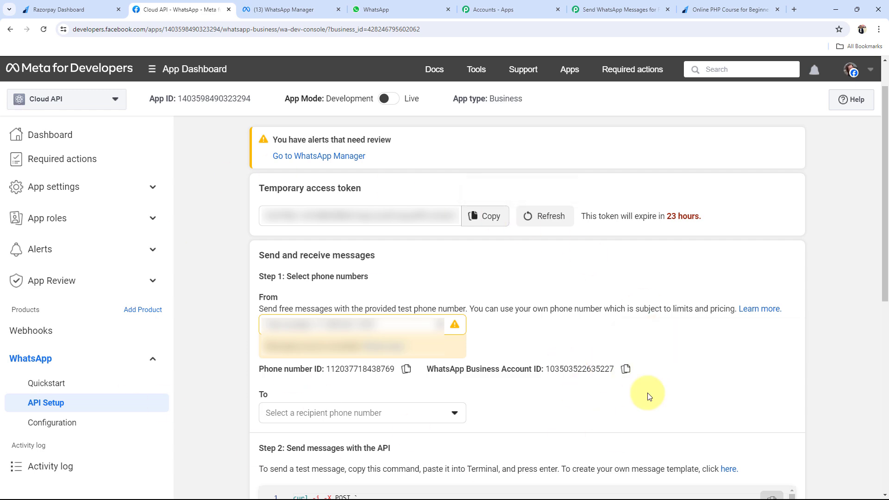
pyautogui.click(617, 9)
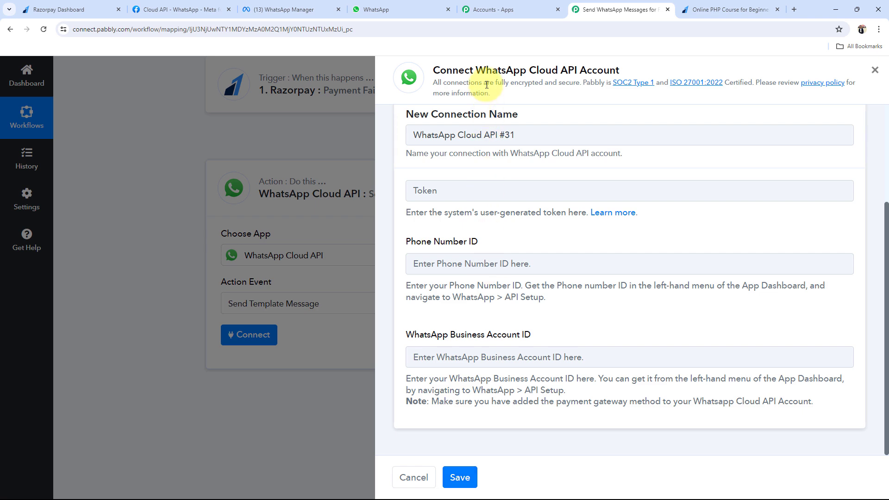
pyautogui.moveTo(476, 70); pyautogui.dragTo(619, 70)
pyautogui.click(629, 72)
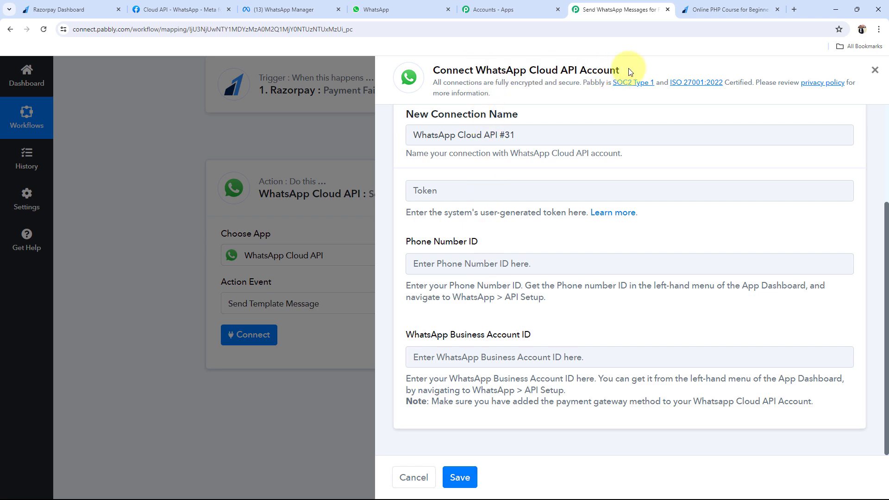
# Choose the existing WhatsApp Cloud API #30 connection and save it
pyautogui.scroll(3, 388, 283)
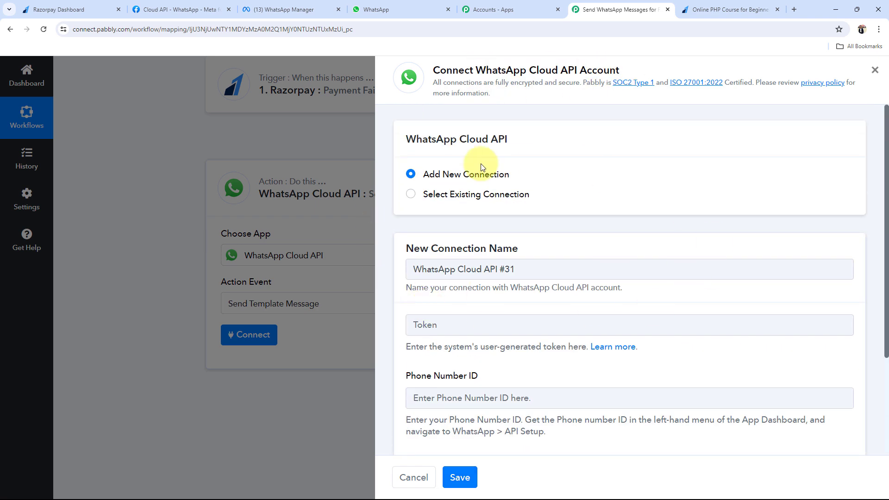
pyautogui.click(412, 194)
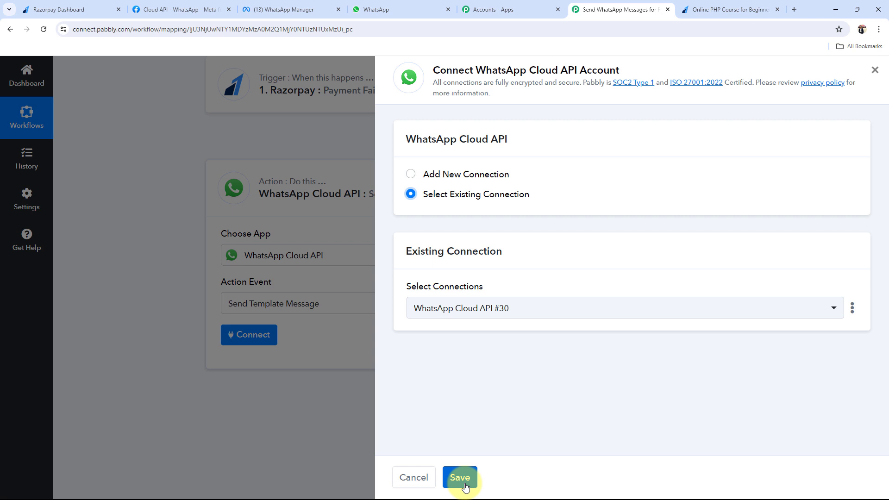
pyautogui.click(464, 483)
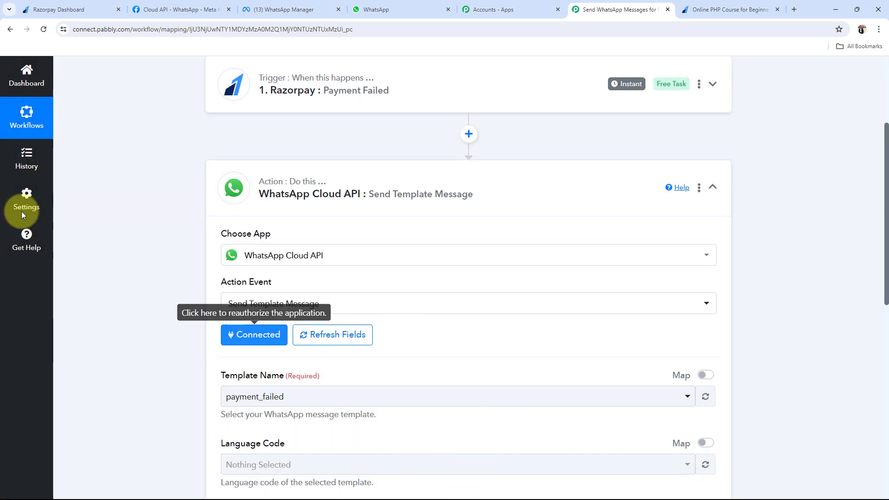
# Review the action's template and recipient fields, then bring up the Meta WhatsApp API Setup page
pyautogui.scroll(-2, 259, 389)
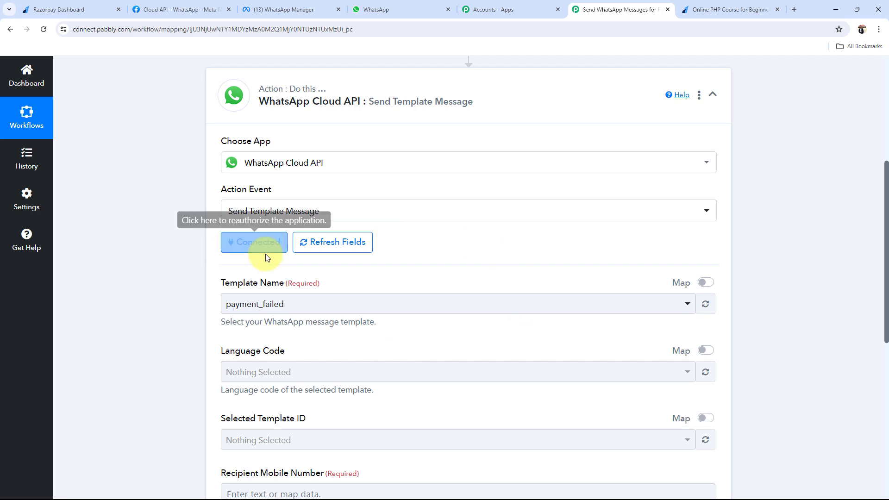
pyautogui.scroll(-2, 204, 272)
pyautogui.scroll(-3, 284, 344)
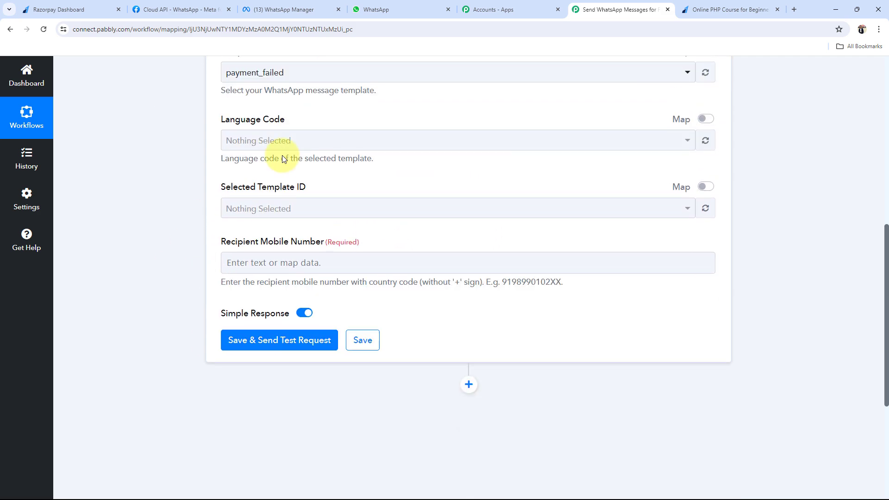
pyautogui.scroll(2, 282, 155)
pyautogui.moveTo(222, 142); pyautogui.dragTo(293, 144)
pyautogui.click(170, 176)
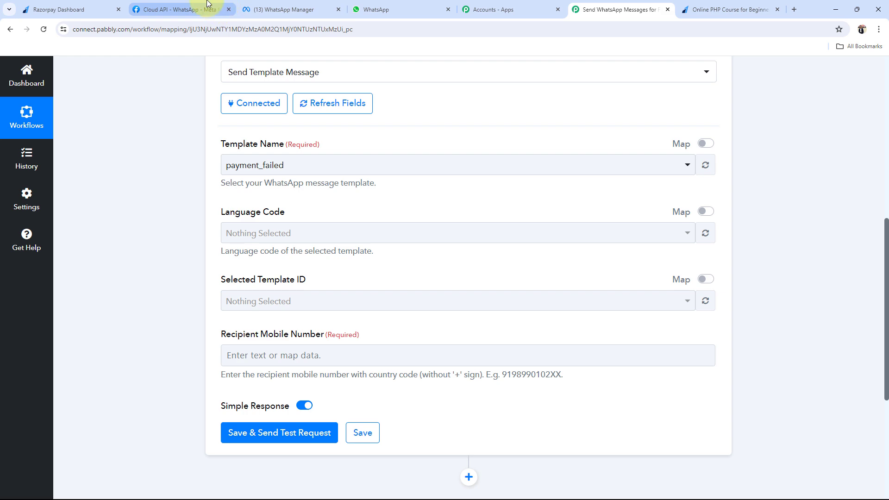
pyautogui.click(185, 10)
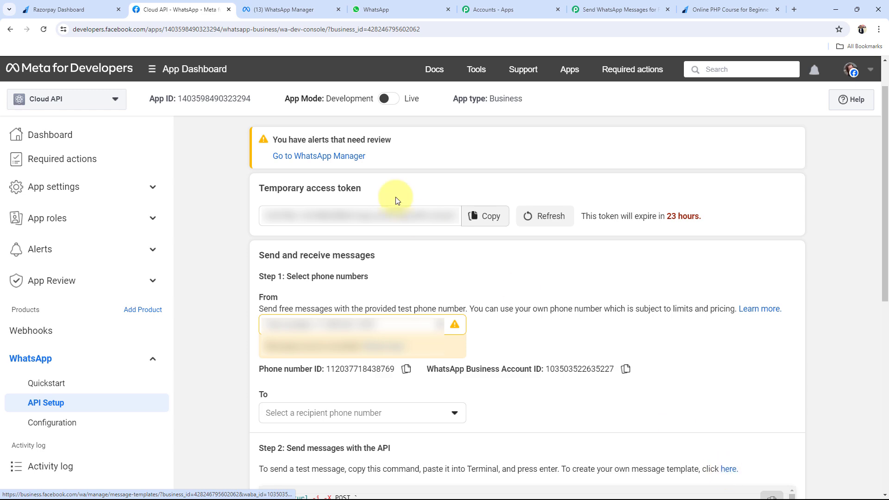
# Reload the WhatsApp Manager templates list and open the now-active payment_failed template for editing
pyautogui.click(284, 9)
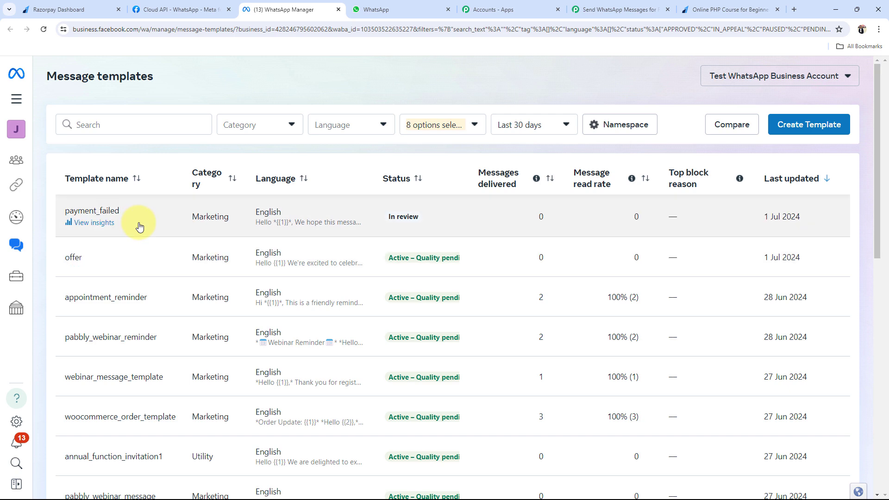
pyautogui.click(43, 29)
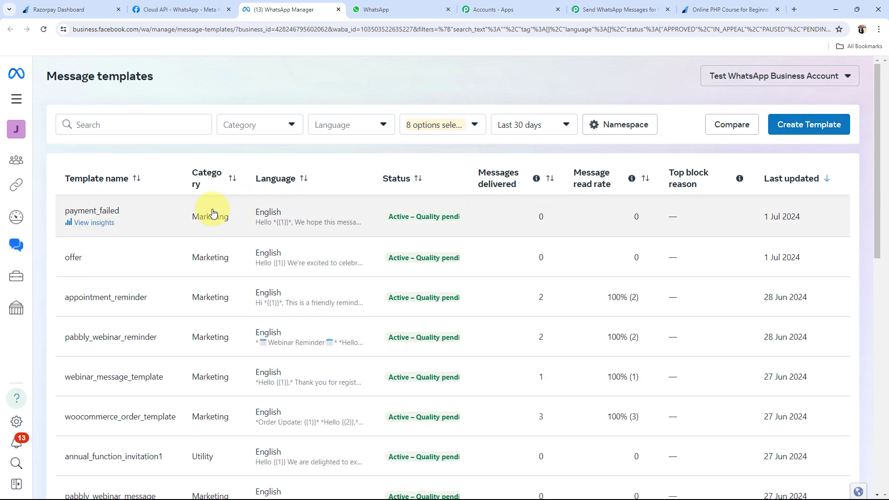
pyautogui.click(298, 220)
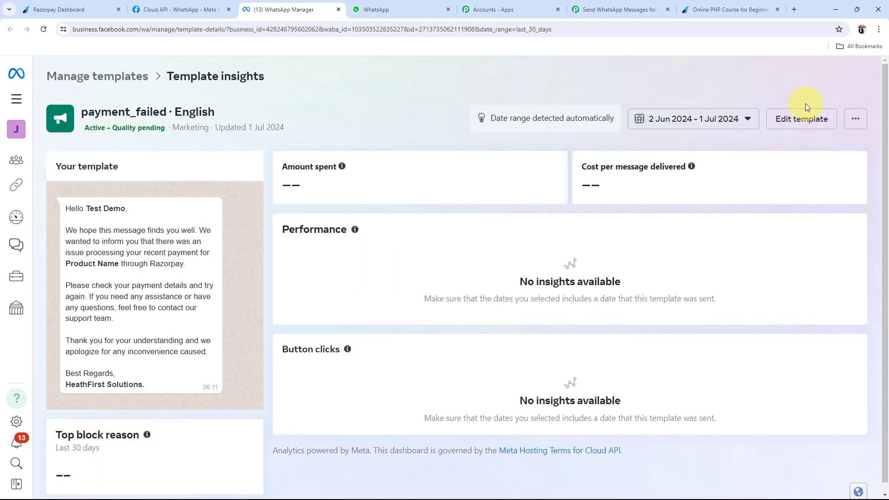
pyautogui.click(802, 116)
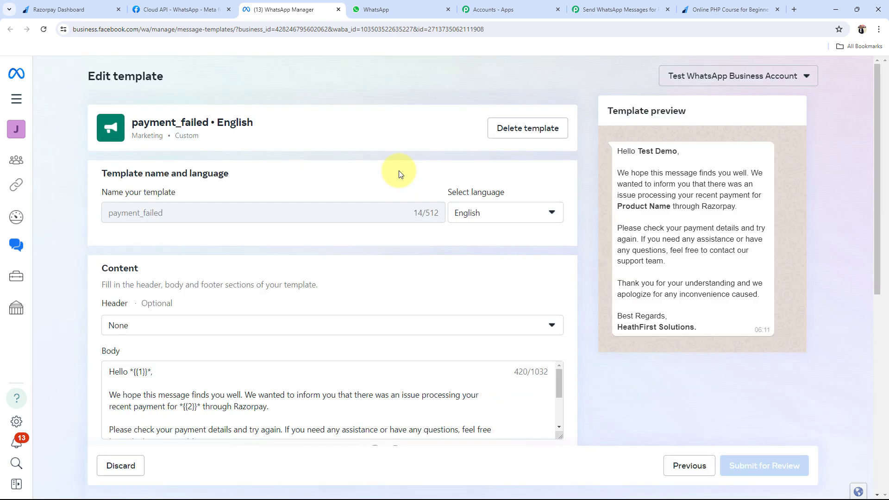
# Check the payment_failed template's body and preview, then go back to the Pabbly workflow
pyautogui.scroll(-1, 398, 170)
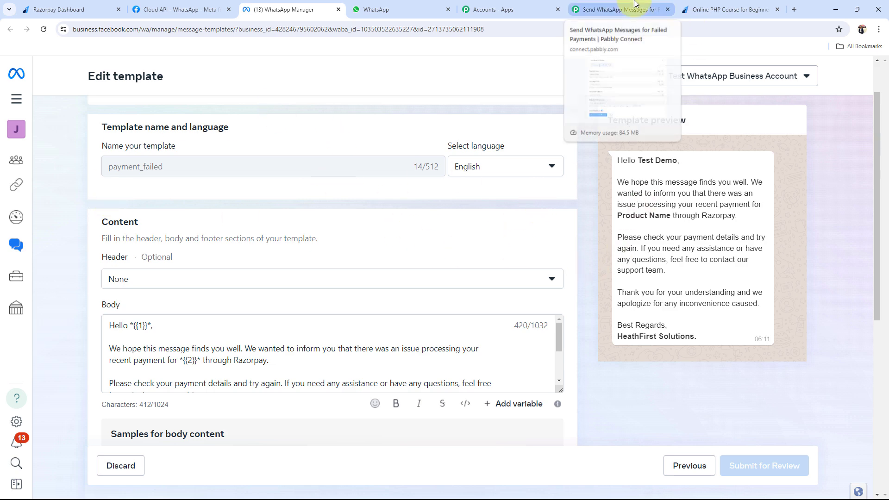
pyautogui.click(626, 13)
# Reselect payment_failed and refresh the fields so language en, template ID and two body fields load
pyautogui.click(230, 164)
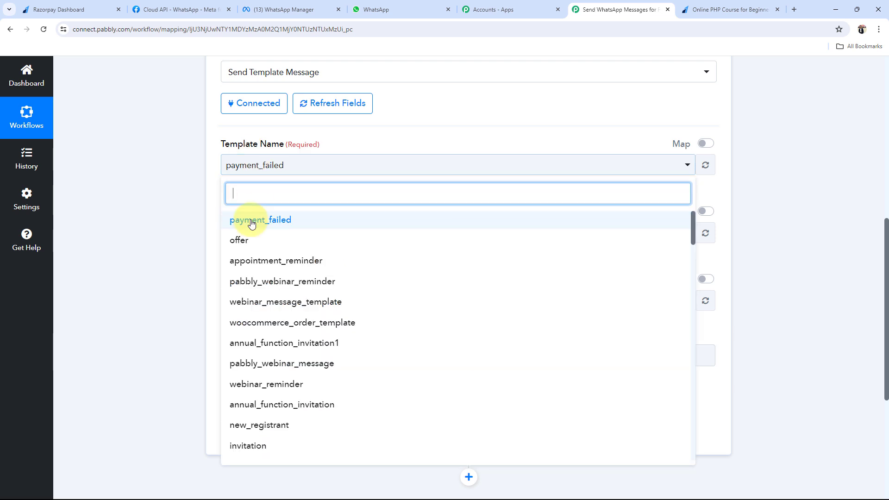
pyautogui.click(248, 221)
pyautogui.click(329, 103)
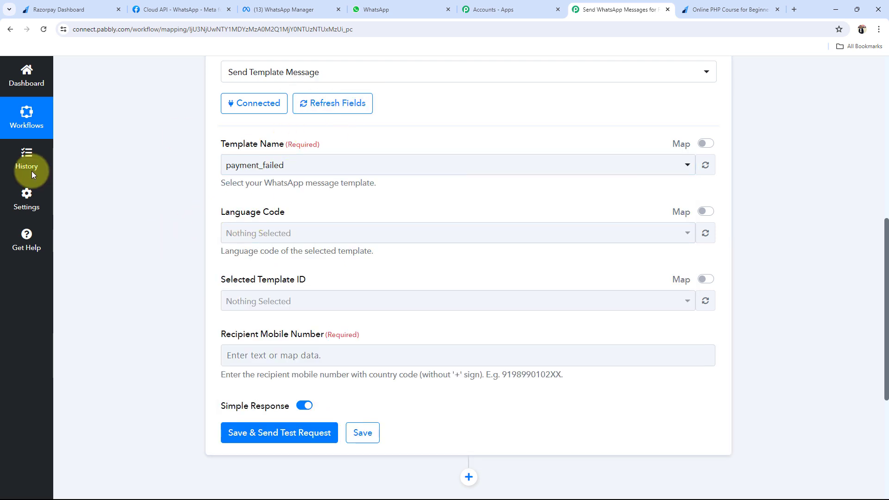
pyautogui.scroll(3, 32, 173)
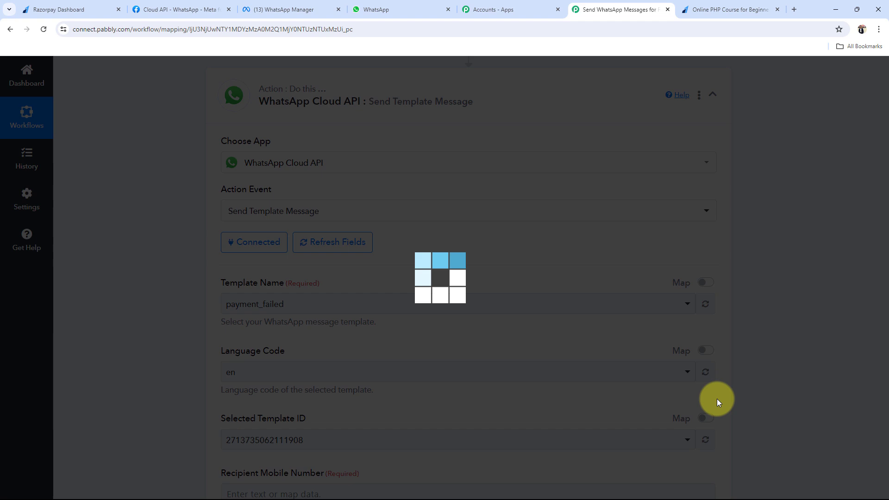
pyautogui.click(712, 439)
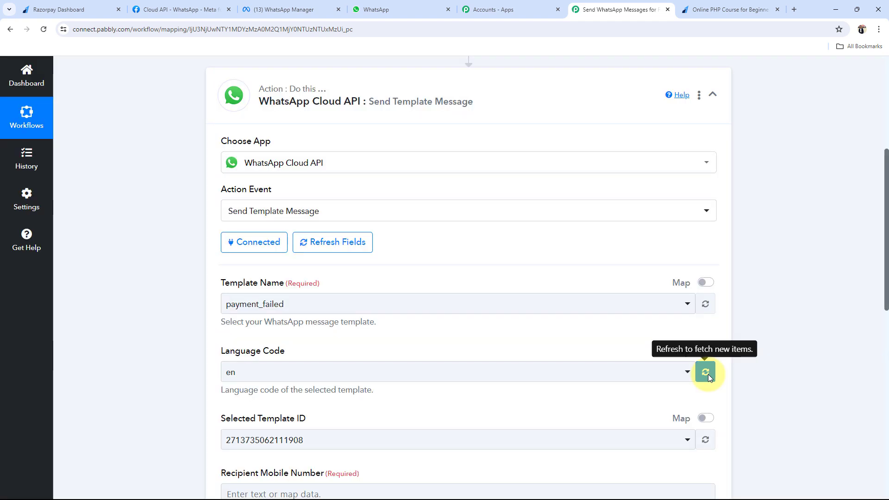
pyautogui.click(708, 374)
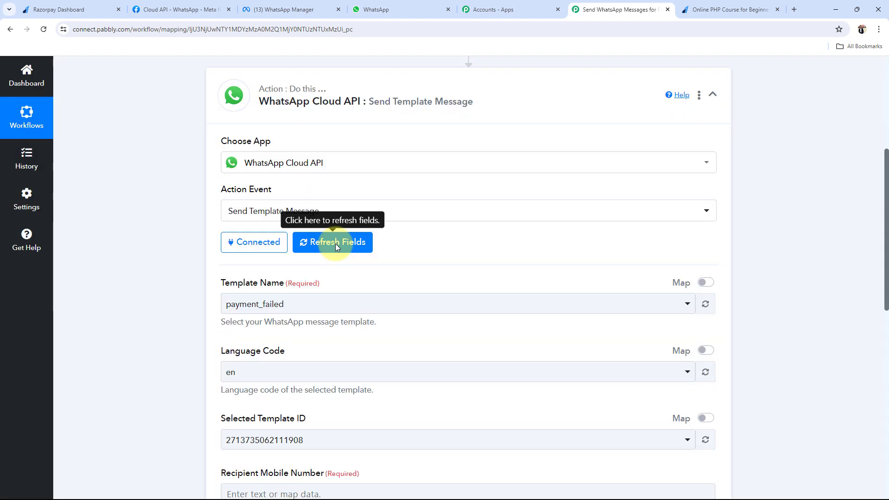
pyautogui.click(336, 245)
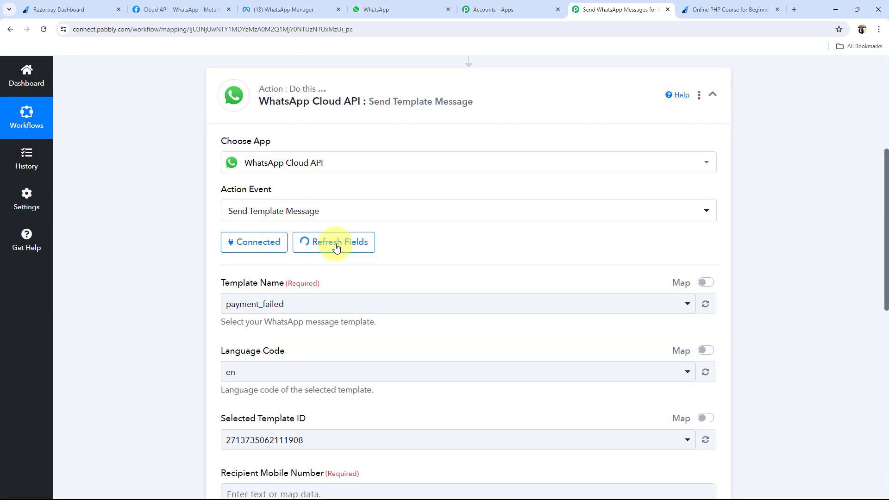
pyautogui.scroll(-3, 292, 338)
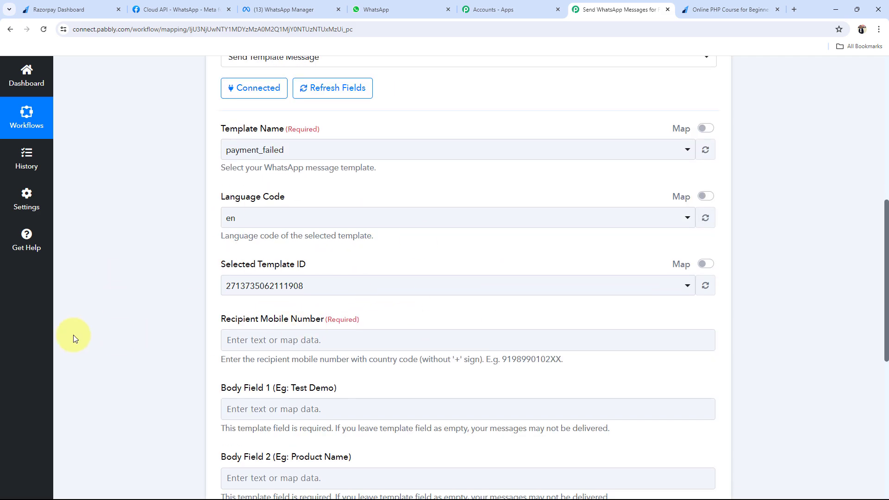
pyautogui.scroll(-2, 74, 338)
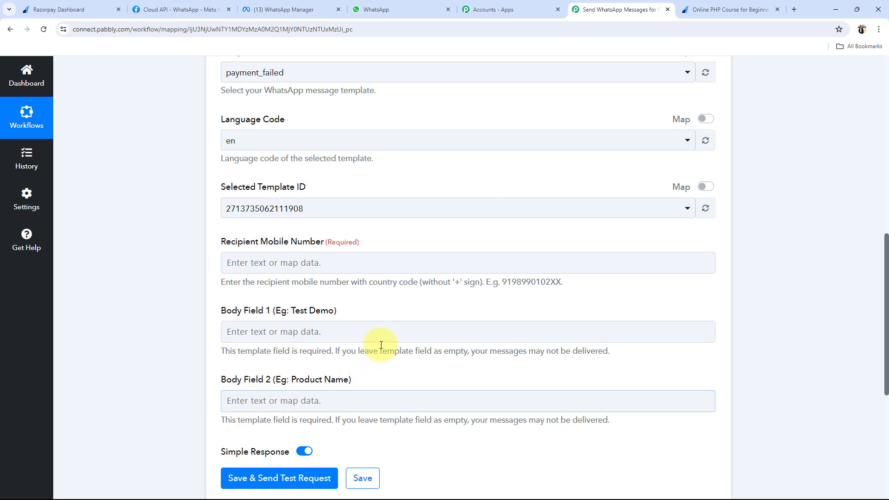
# Check the {{1}} greeting variable in the payment_failed template, then return to the Pabbly action form
pyautogui.click(463, 4)
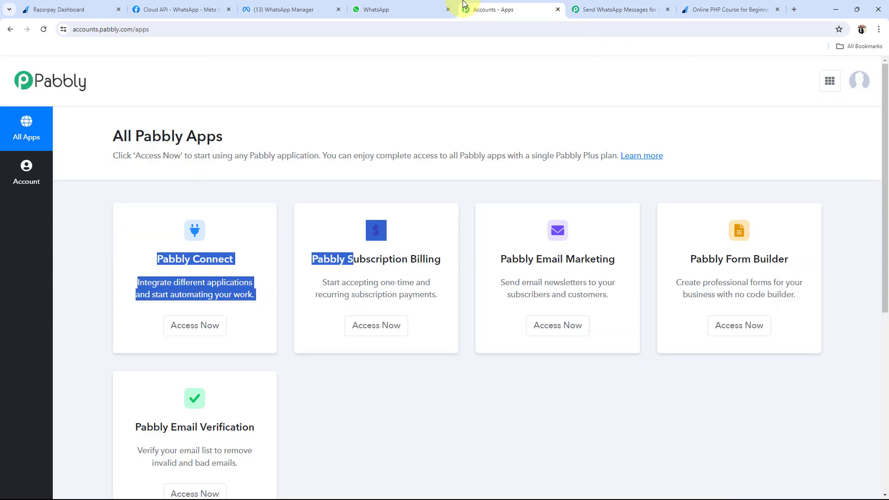
pyautogui.hotkey('ctrl', 'Tab')
pyautogui.click(287, 9)
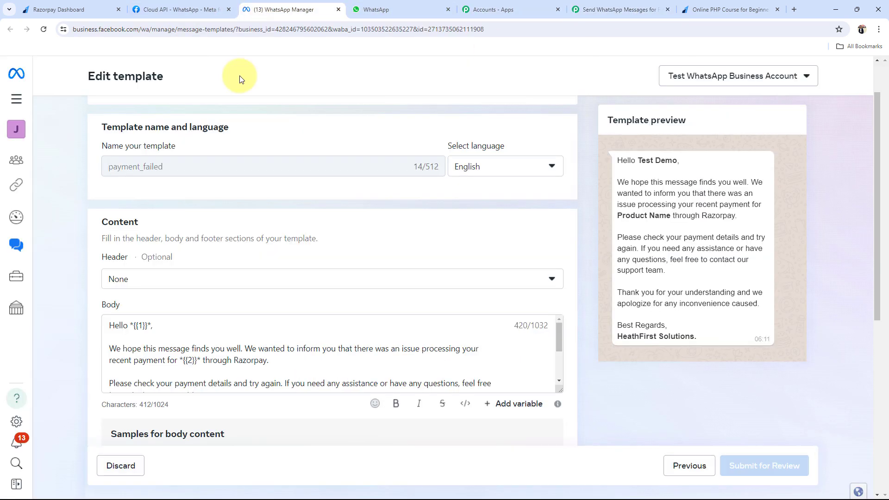
pyautogui.doubleClick(145, 328)
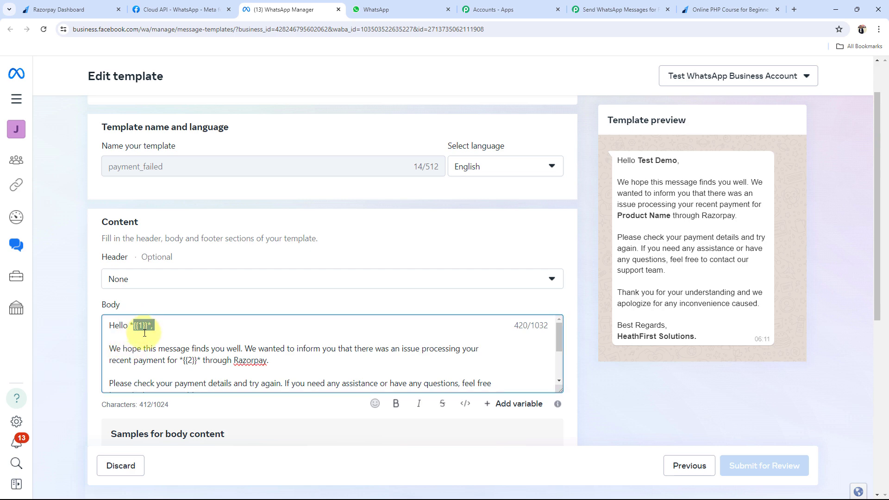
pyautogui.click(202, 371)
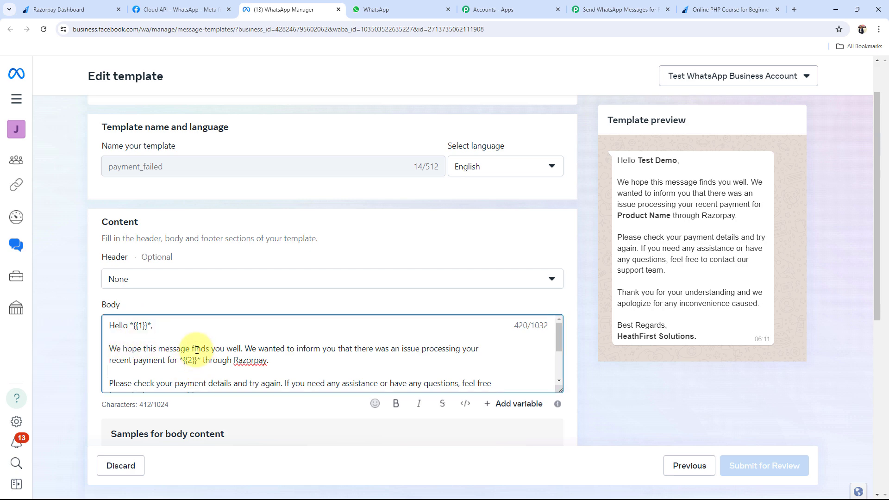
pyautogui.click(577, 4)
pyautogui.scroll(3, 138, 343)
pyautogui.scroll(-2, 138, 344)
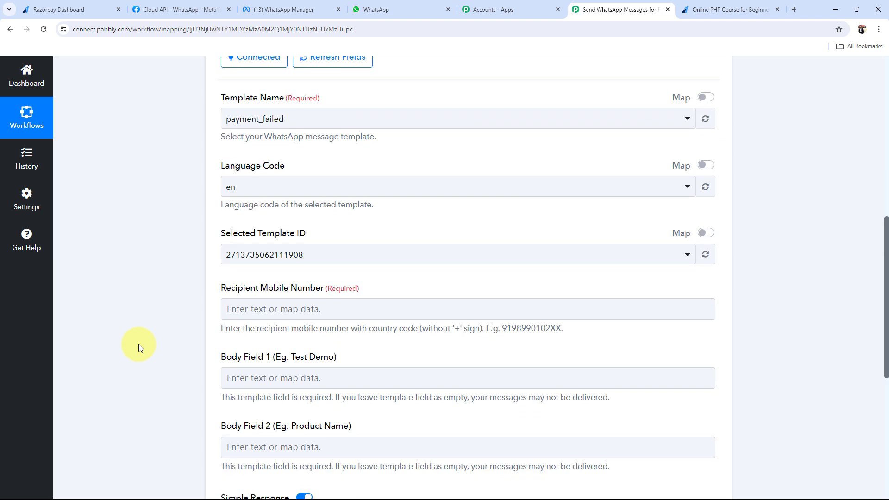
pyautogui.click(341, 255)
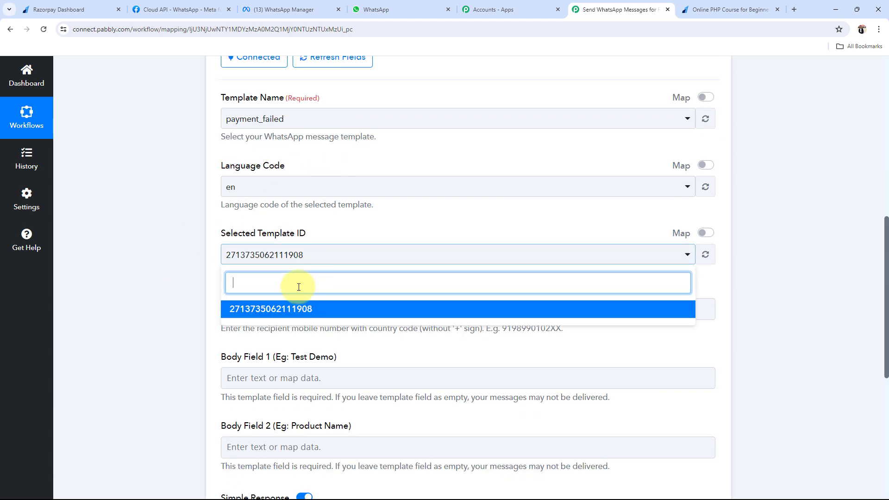
pyautogui.click(253, 308)
pyautogui.click(175, 305)
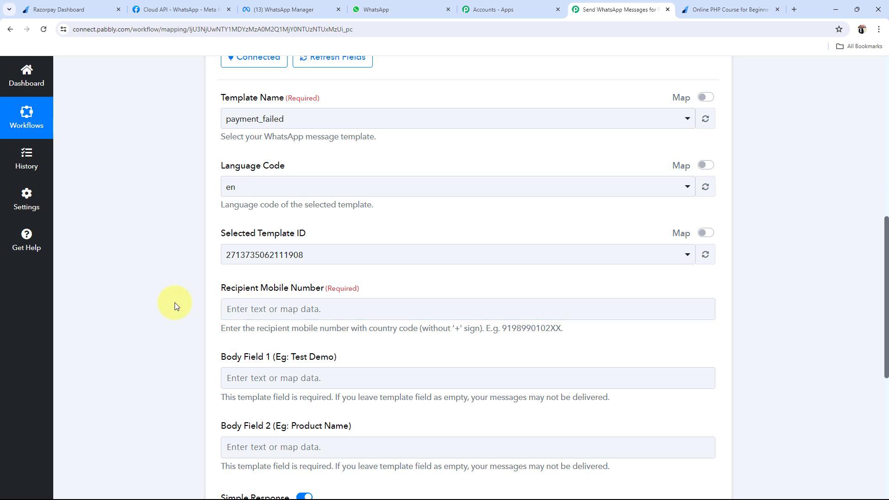
pyautogui.scroll(-2, 175, 305)
pyautogui.moveTo(230, 200); pyautogui.dragTo(280, 222)
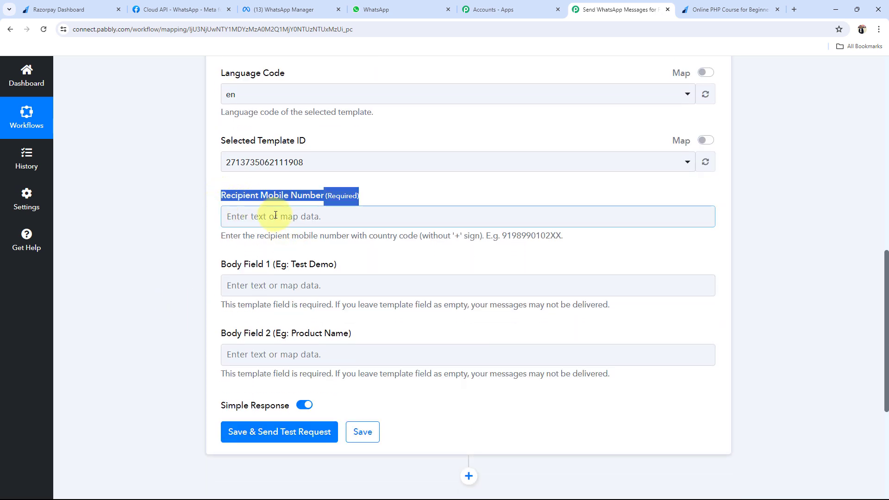
pyautogui.click(213, 213)
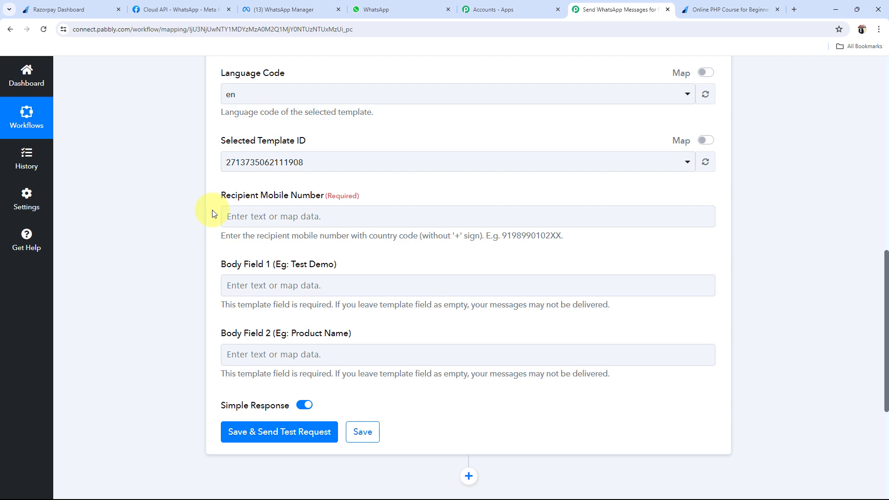
pyautogui.scroll(10, 213, 214)
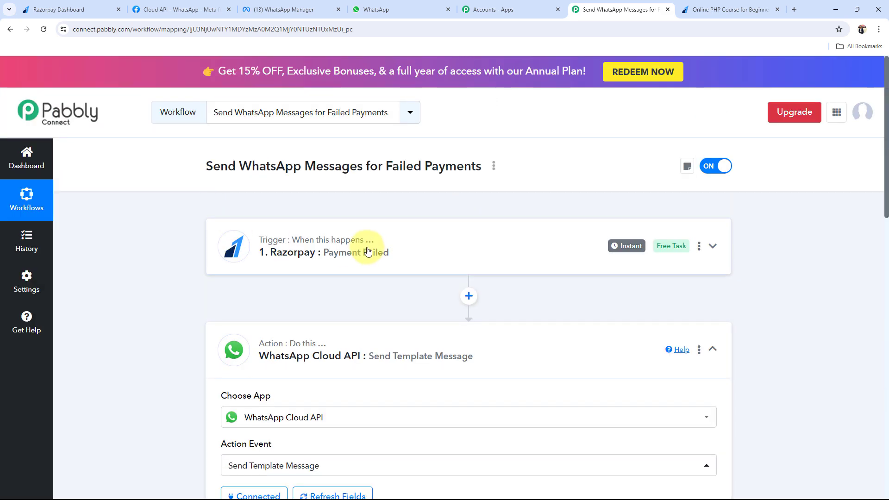
# Expand the Razorpay Payment Failed trigger to review its captured response
pyautogui.click(367, 250)
pyautogui.scroll(-13, 150, 287)
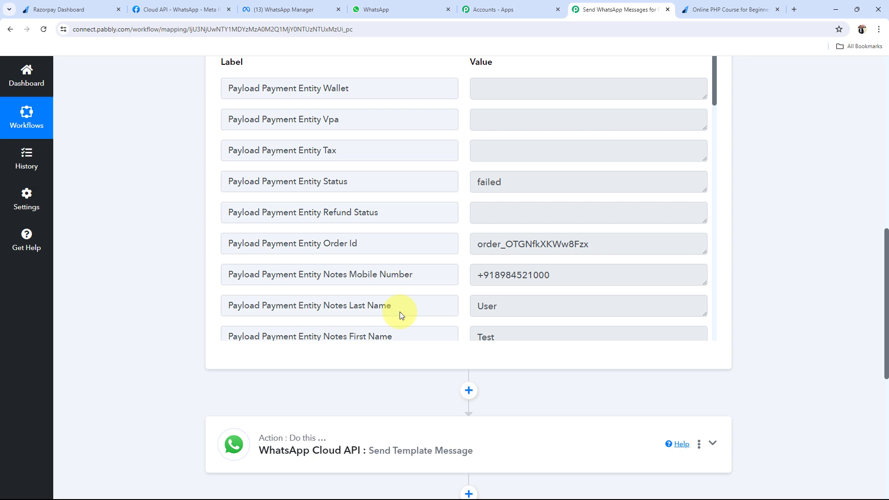
pyautogui.moveTo(611, 273); pyautogui.dragTo(193, 293)
pyautogui.scroll(-5, 192, 293)
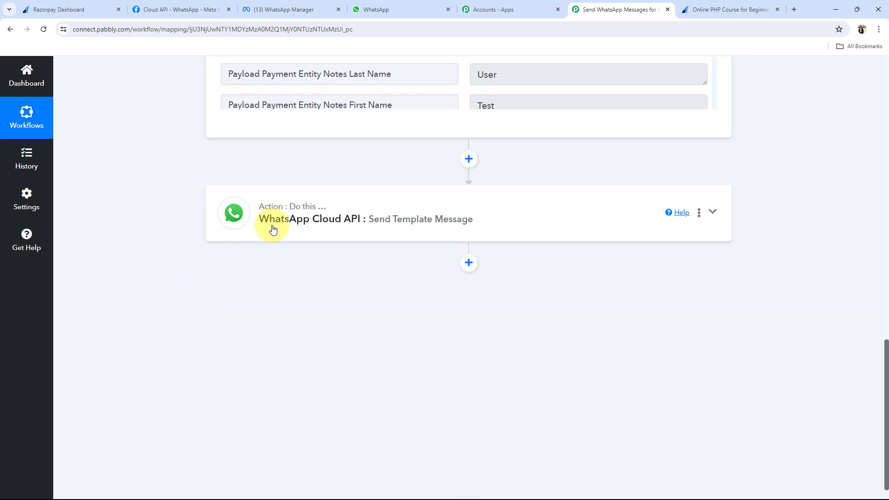
# Map the trigger's Notes Mobile Number into the WhatsApp action's Recipient Mobile Number
pyautogui.click(272, 228)
pyautogui.scroll(-6, 72, 304)
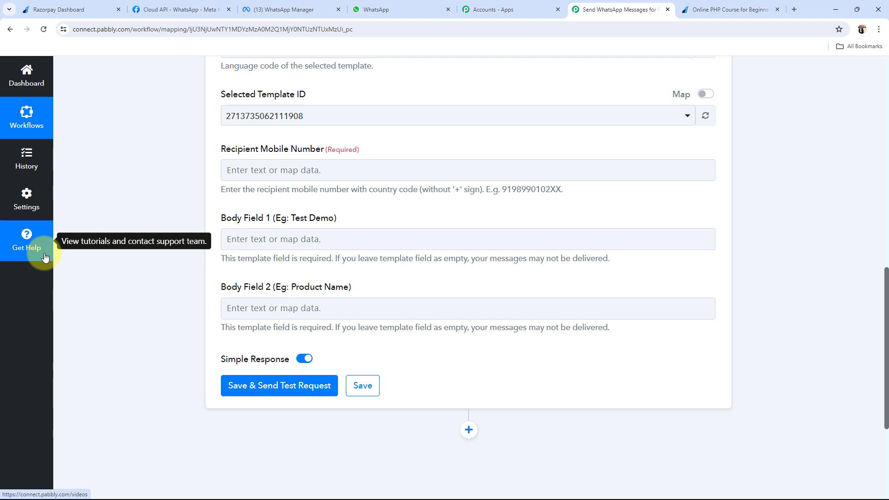
pyautogui.click(259, 169)
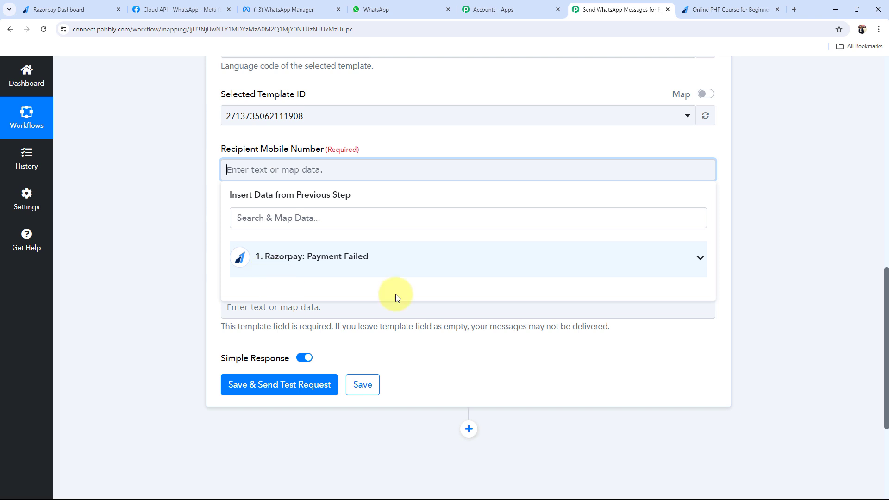
pyautogui.click(701, 259)
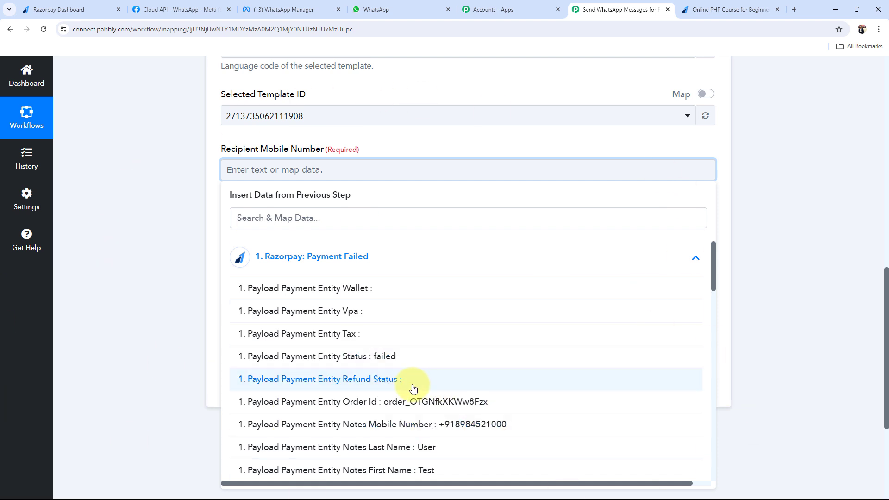
pyautogui.click(454, 431)
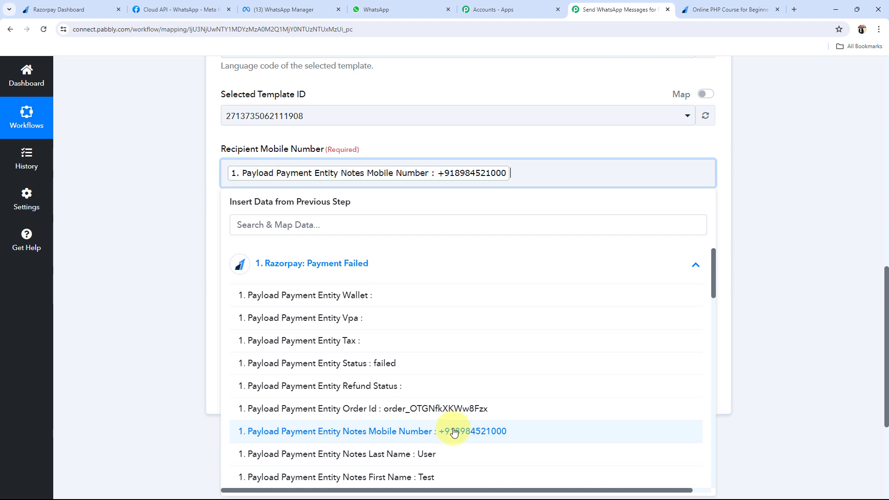
pyautogui.click(157, 232)
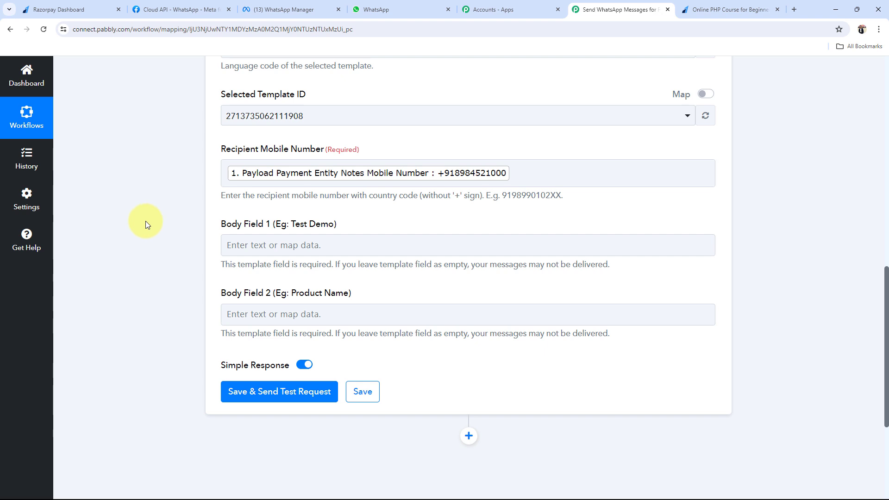
pyautogui.scroll(-2, 235, 165)
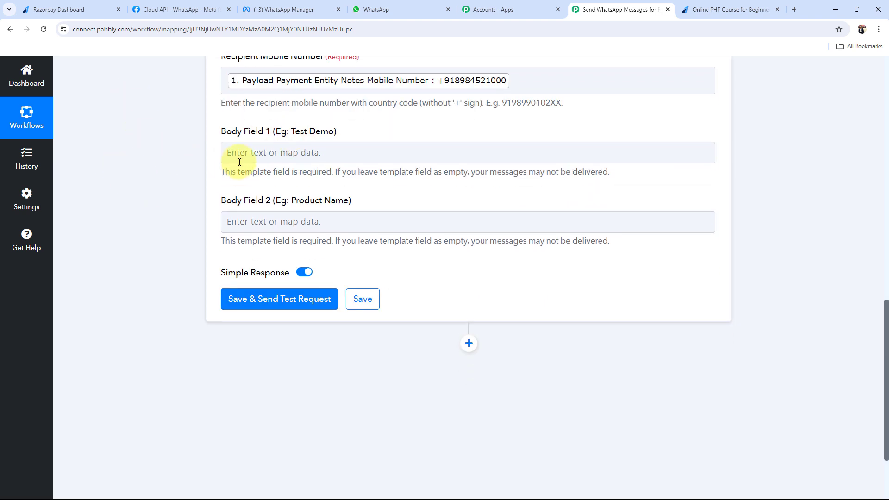
# Map Body Field 1 to the Razorpay Notes First Name and Notes Last Name fields
pyautogui.click(280, 161)
pyautogui.click(268, 238)
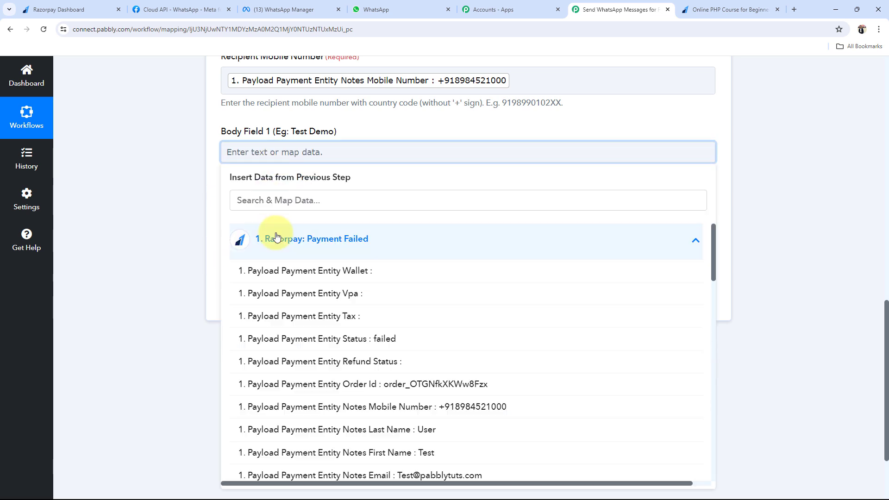
pyautogui.click(290, 201)
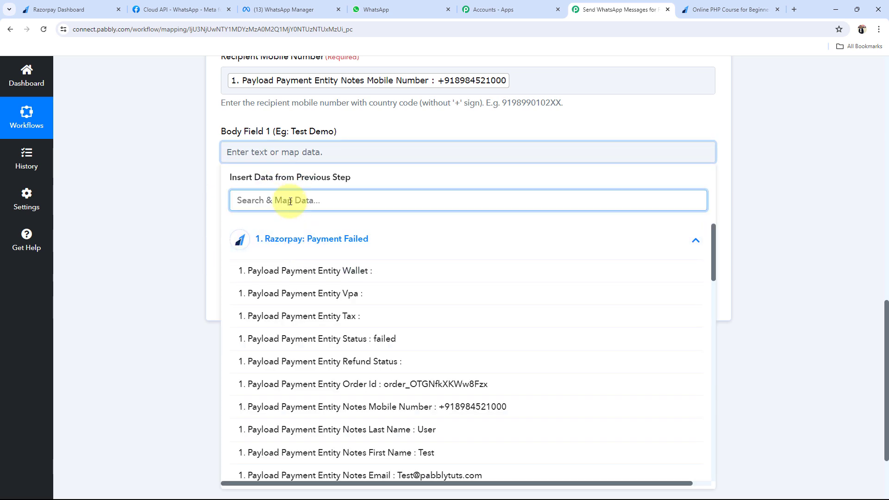
pyautogui.click(347, 452)
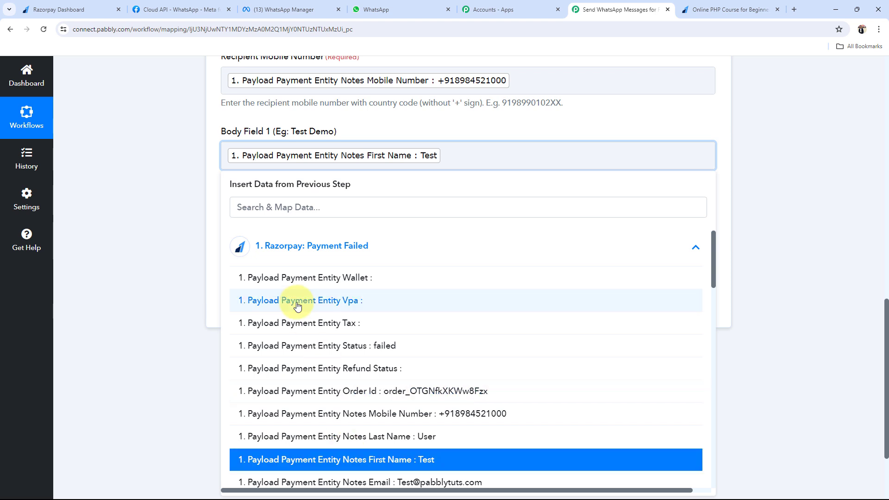
pyautogui.click(322, 436)
pyautogui.click(198, 272)
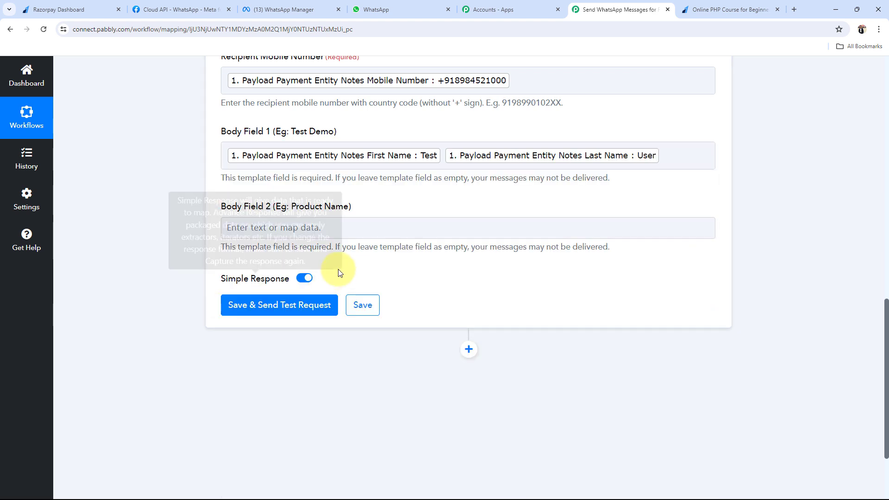
# Search 'Php' and map Body Field 2 to the Notes Course field
pyautogui.click(312, 227)
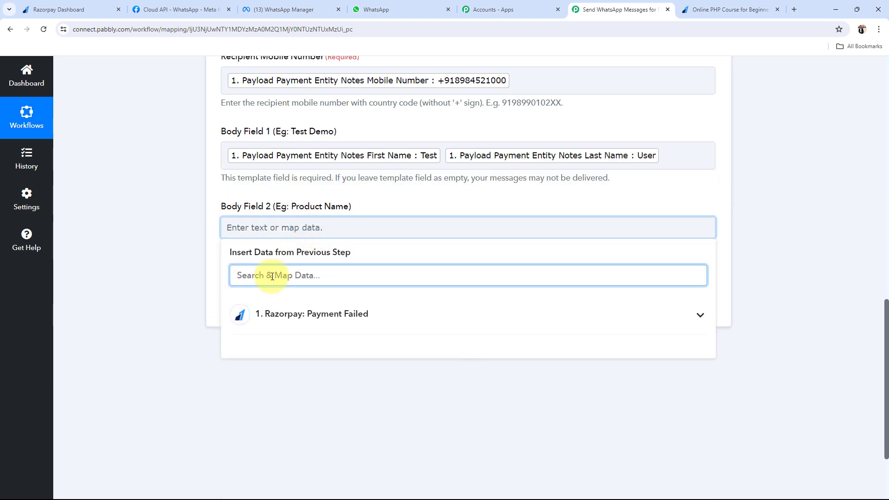
pyautogui.write('o')
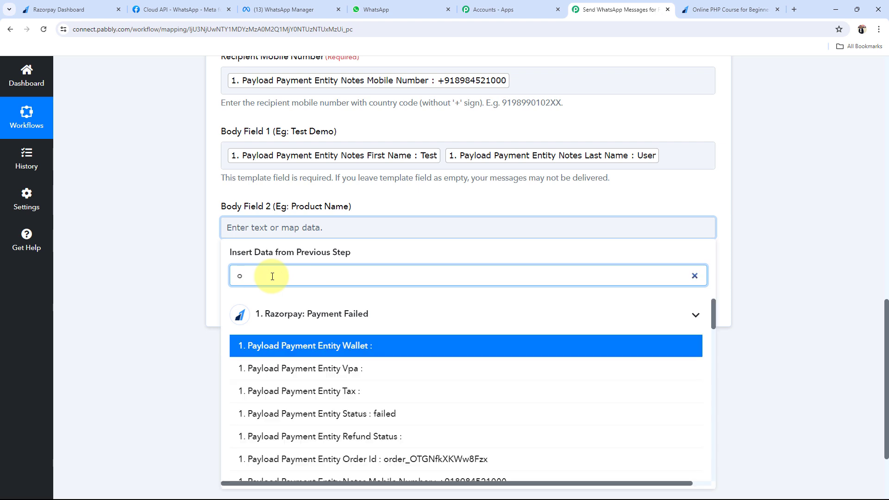
pyautogui.write('nl')
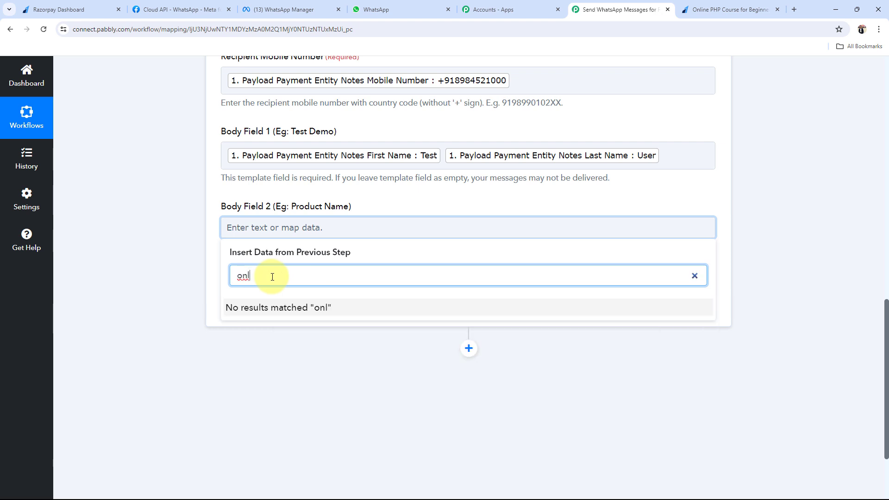
pyautogui.press('BackSpace')
pyautogui.press('BackSpace')
pyautogui.press('BackSpace')
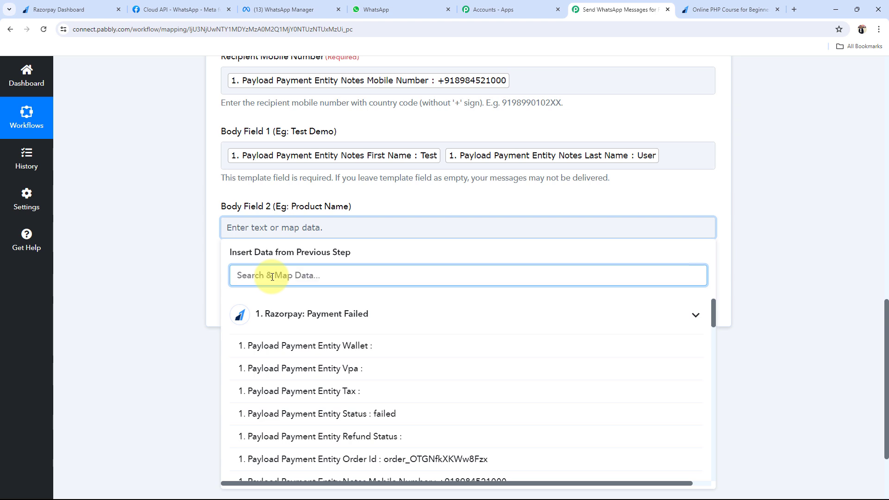
pyautogui.write('Php')
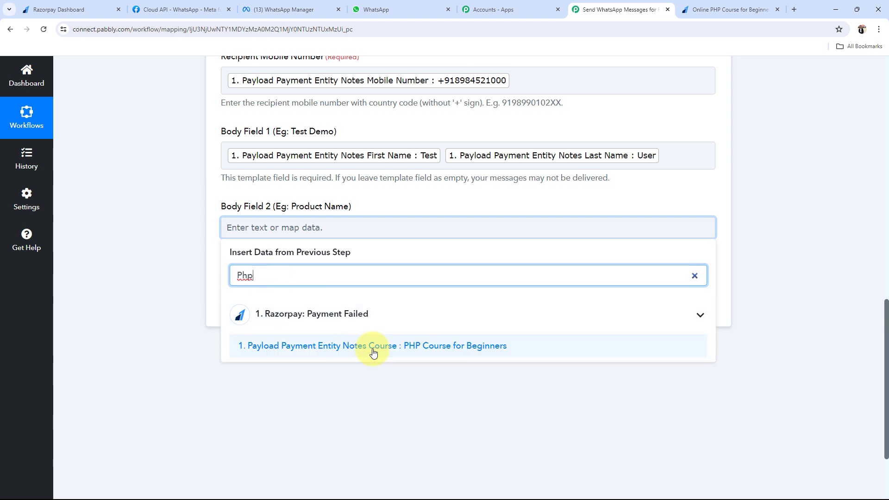
pyautogui.click(408, 347)
pyautogui.click(111, 288)
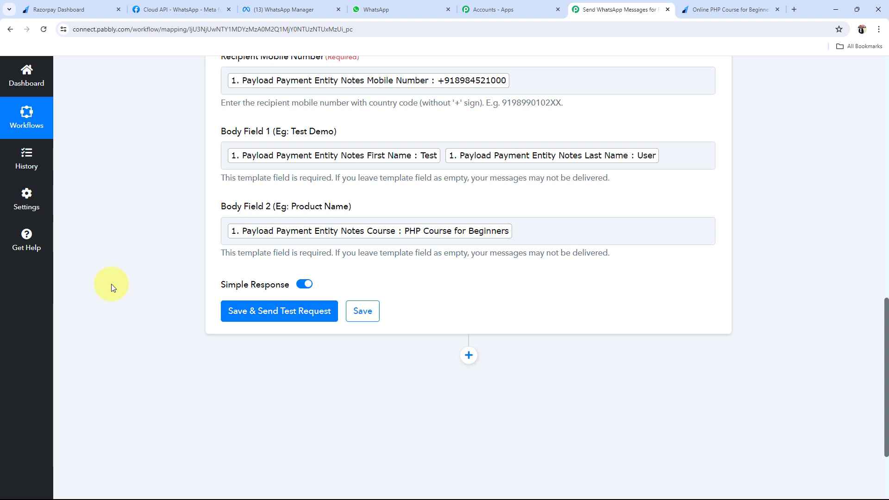
pyautogui.scroll(3, 111, 284)
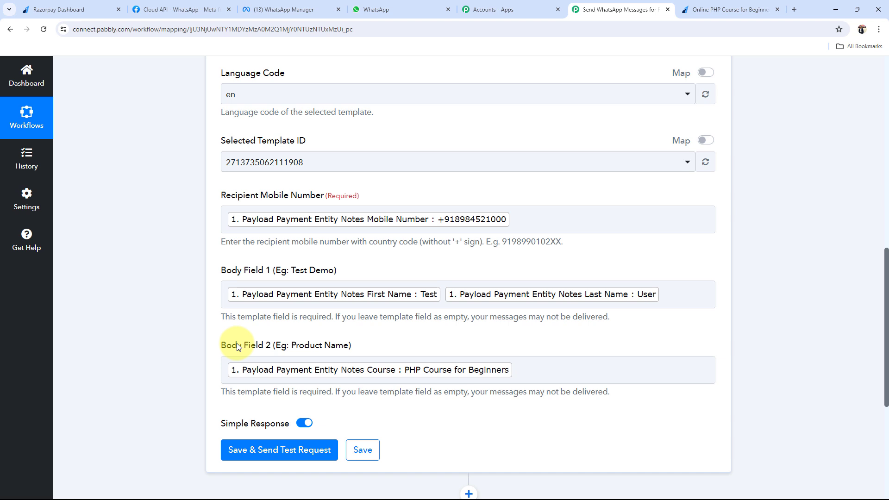
# Correct the Recipient Mobile Number field to the recipient's phone number
pyautogui.click(583, 224)
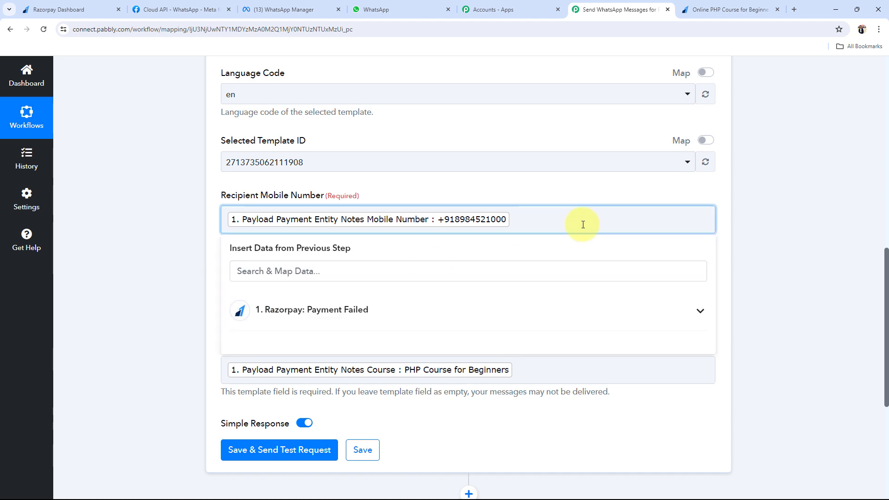
pyautogui.write('+9189')
pyautogui.press('BackSpace')
pyautogui.press('BackSpace')
pyautogui.press('BackSpace')
pyautogui.press('BackSpace')
pyautogui.press('BackSpace')
pyautogui.click(158, 307)
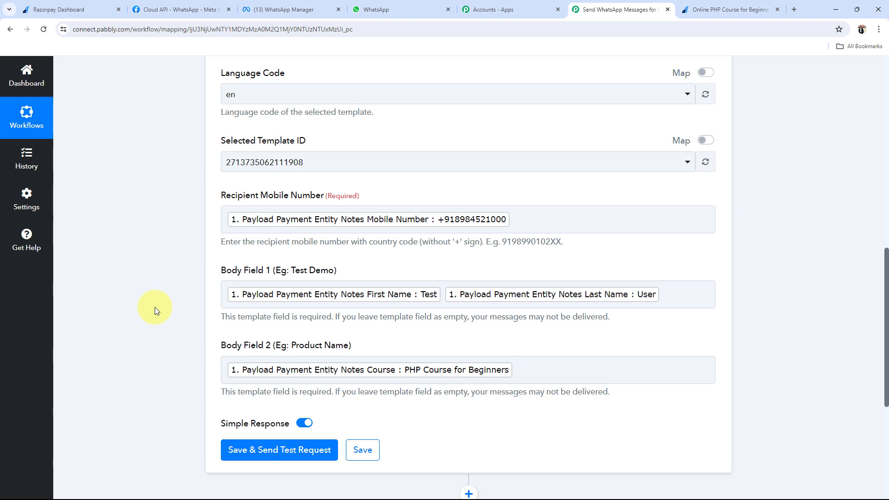
# Save the WhatsApp action, send a test message that returns accepted, and check WhatsApp Web
pyautogui.scroll(-3, 154, 307)
pyautogui.scroll(-2, 158, 309)
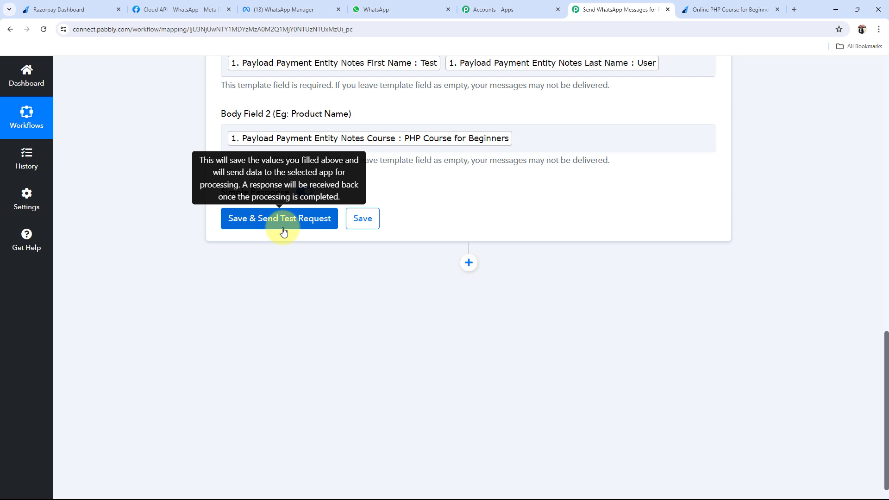
pyautogui.click(283, 231)
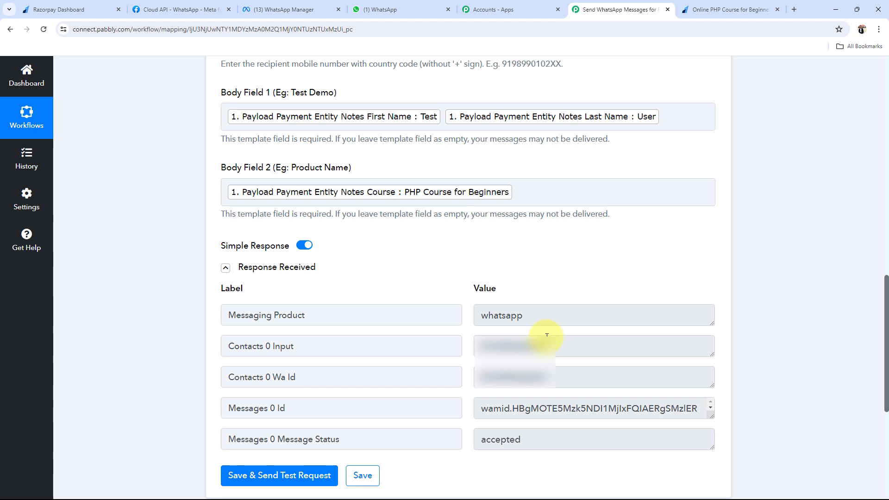
pyautogui.click(408, 9)
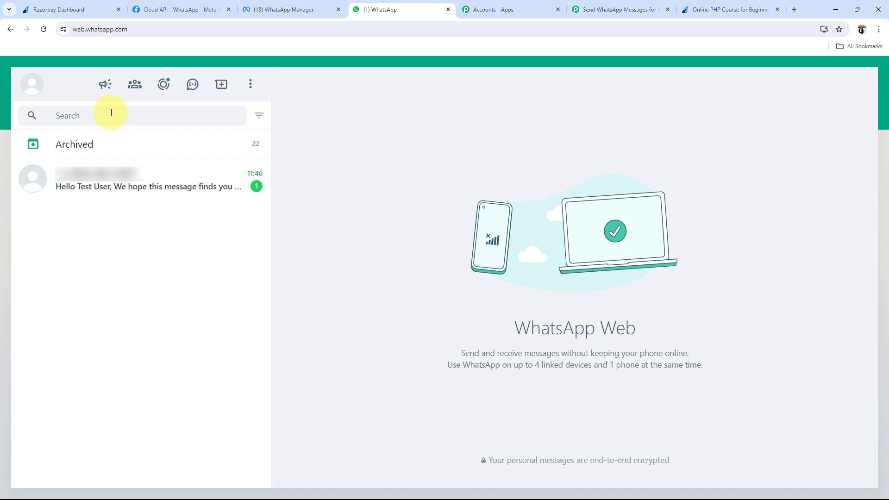
# Open the test chat and review the greeting, 'PHP Course for Beginners' and the HeathFirst Solutions signature
pyautogui.click(45, 191)
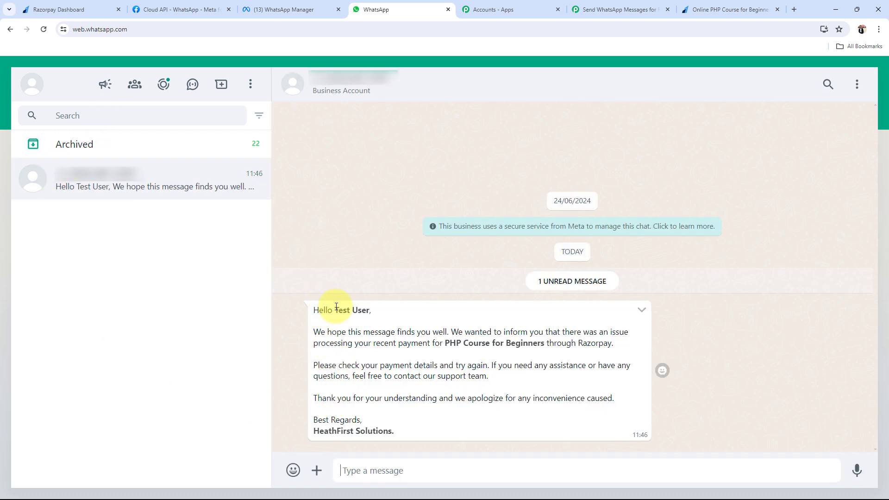
pyautogui.moveTo(334, 310); pyautogui.dragTo(370, 310)
pyautogui.click(330, 329)
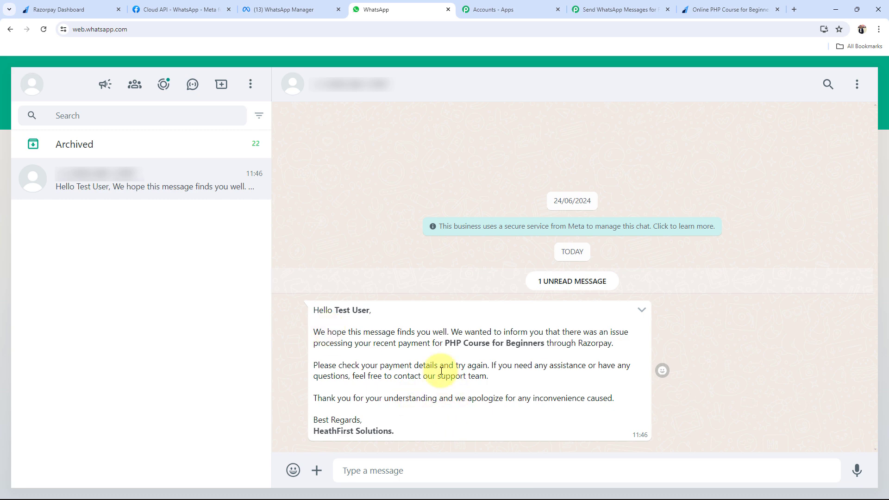
pyautogui.moveTo(444, 343); pyautogui.dragTo(540, 341)
pyautogui.click(561, 361)
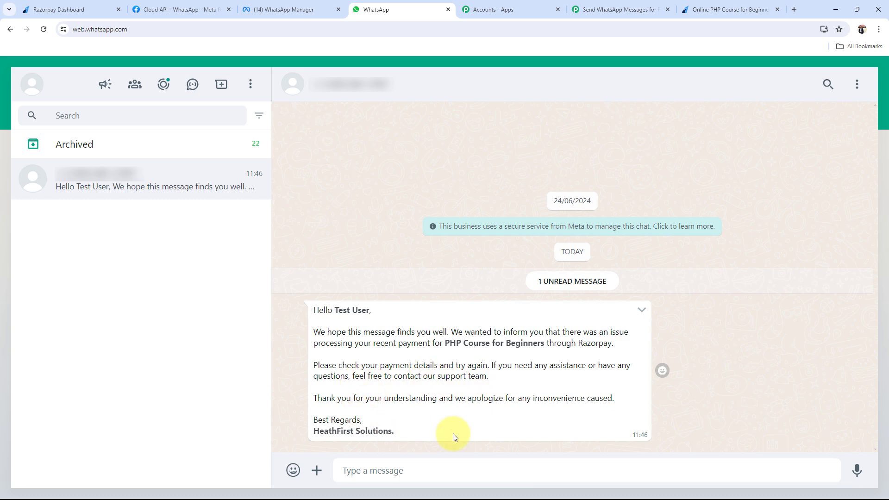
pyautogui.moveTo(314, 431); pyautogui.dragTo(397, 433)
pyautogui.click(317, 422)
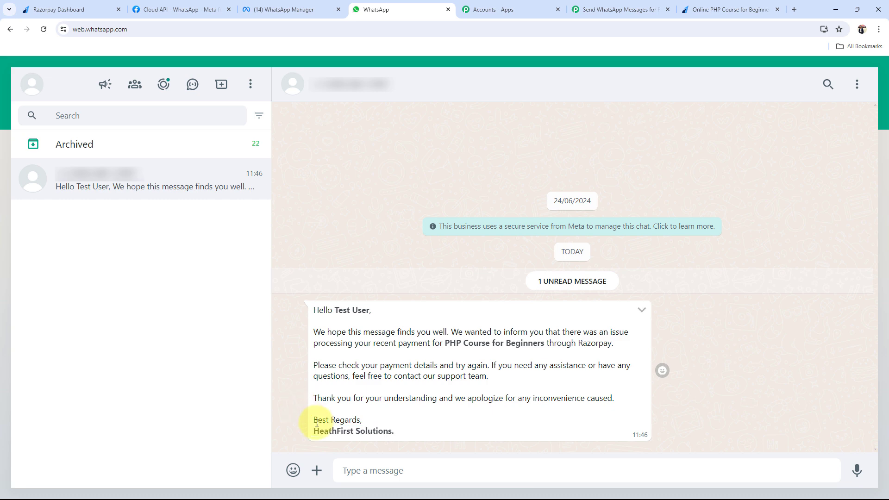
pyautogui.moveTo(314, 431); pyautogui.dragTo(394, 432)
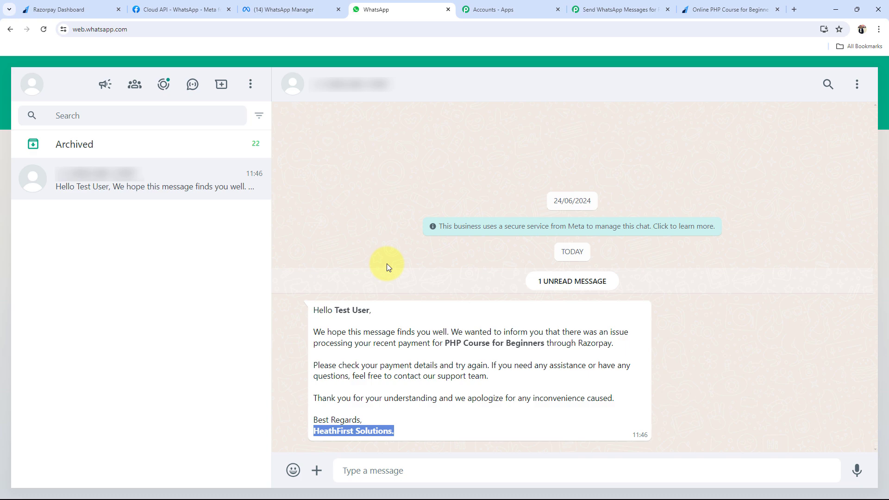
# Collapse the WhatsApp Cloud API action step in Pabbly and return to Razorpay's Payment Pages list
pyautogui.click(619, 10)
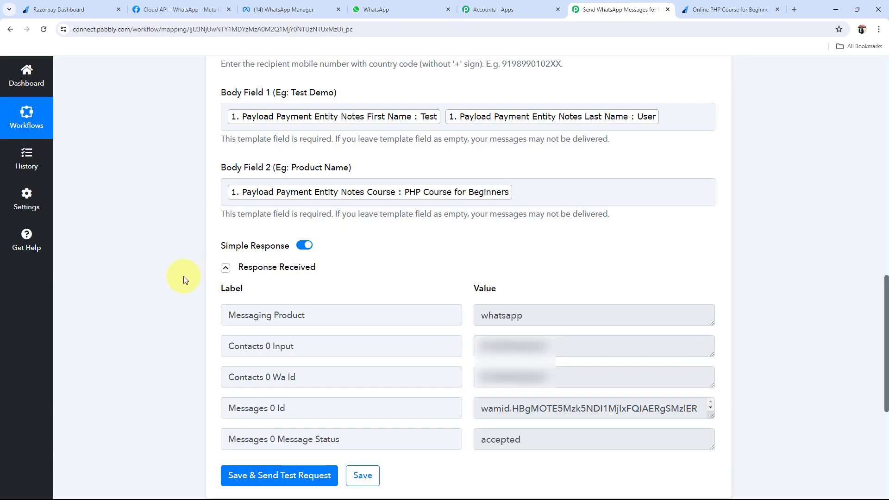
pyautogui.scroll(15, 183, 276)
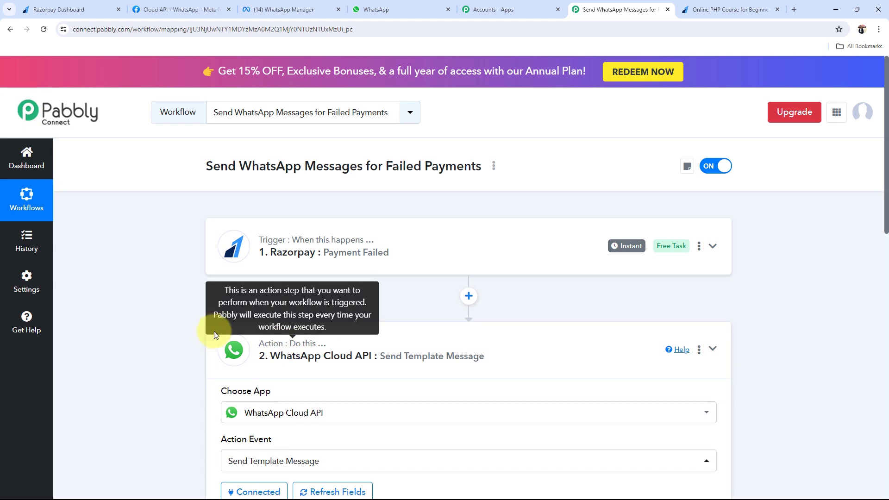
pyautogui.click(211, 333)
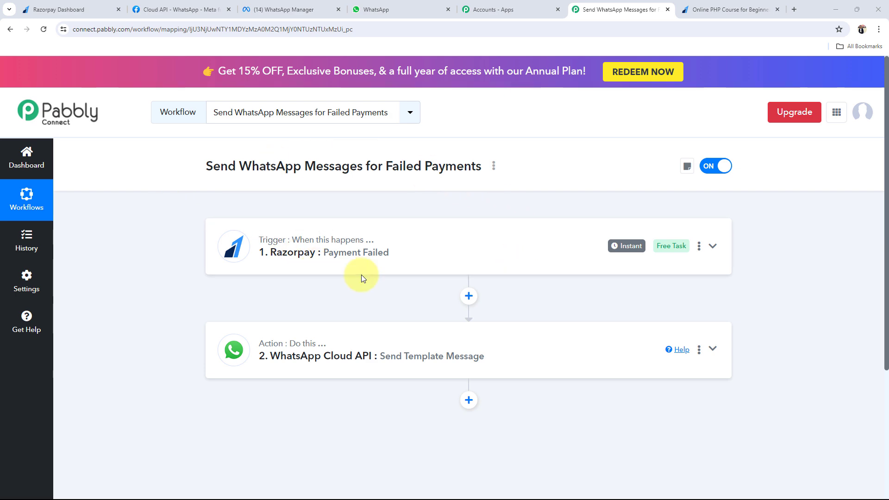
pyautogui.click(74, 10)
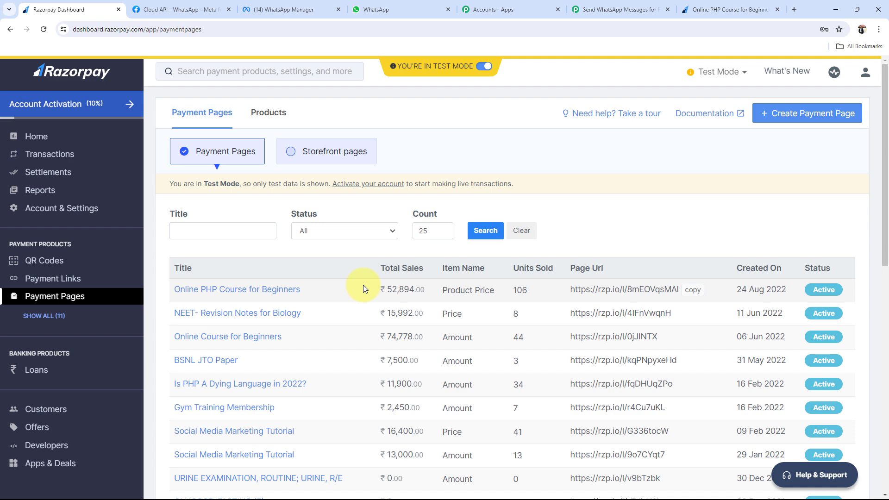
pyautogui.click(726, 9)
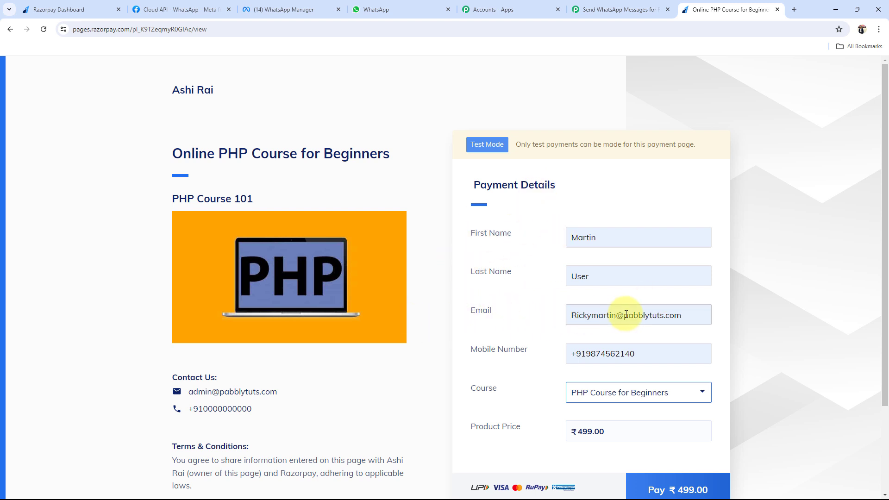
pyautogui.scroll(-1, 505, 382)
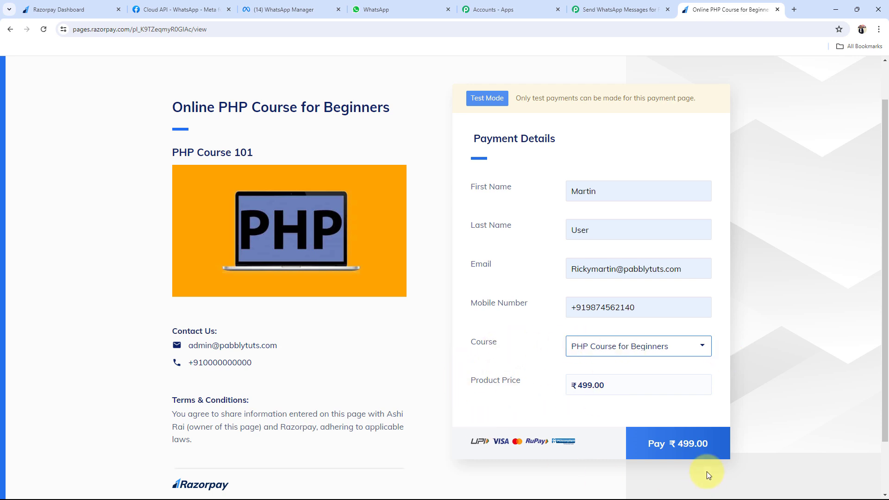
pyautogui.click(666, 444)
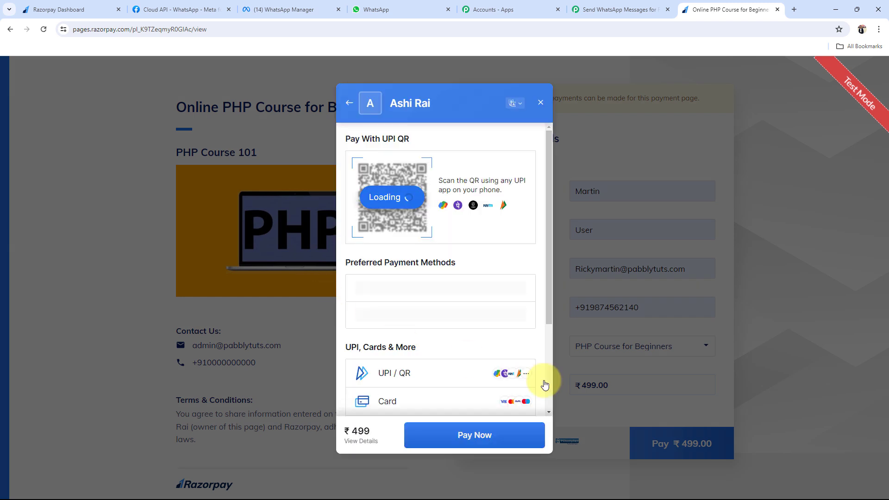
pyautogui.click(413, 313)
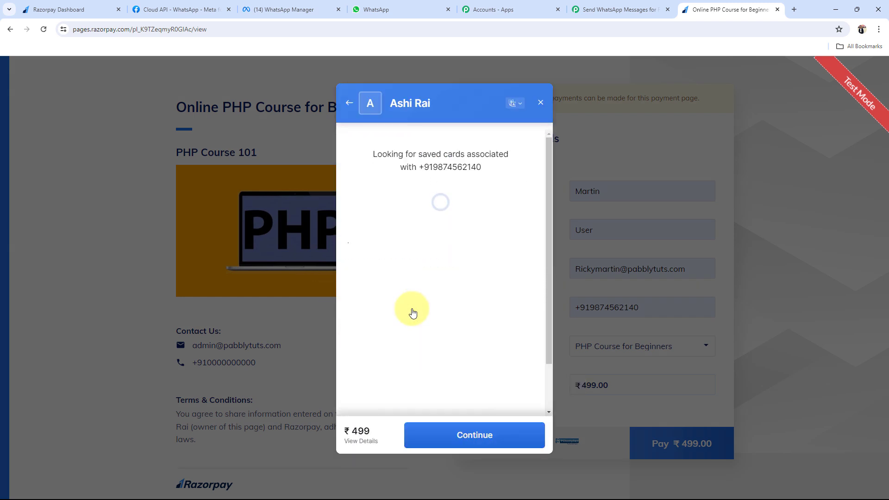
pyautogui.write('41')
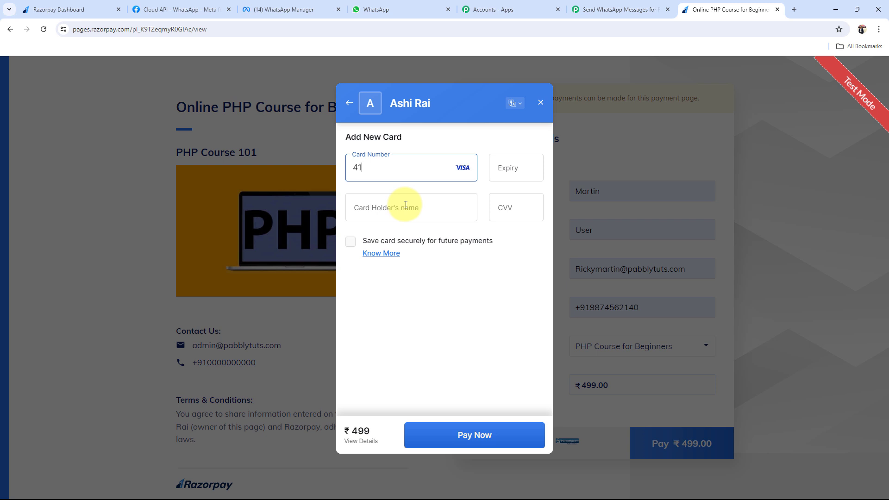
pyautogui.write('11 1111 1111 1111')
pyautogui.click(533, 180)
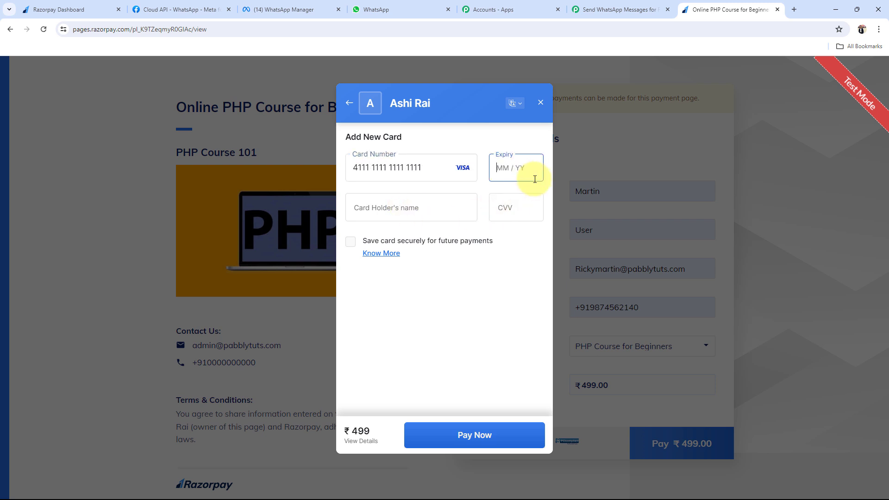
pyautogui.write('0331')
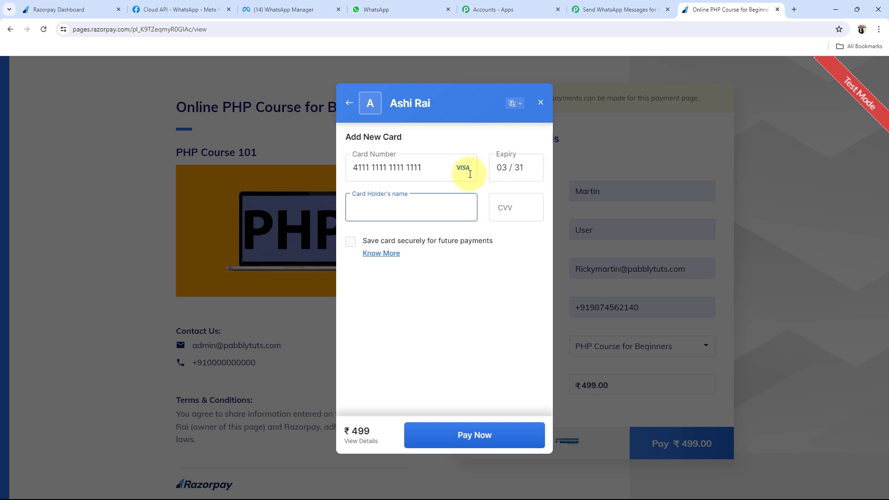
pyautogui.write('MB')
pyautogui.click(505, 210)
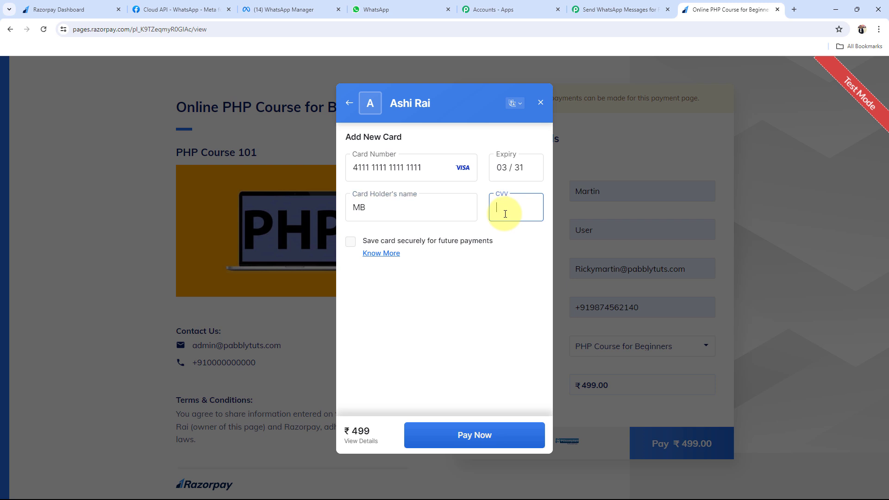
pyautogui.write('123')
# Submit the payment without saving the card, then cancel it at the OTP step
pyautogui.click(462, 444)
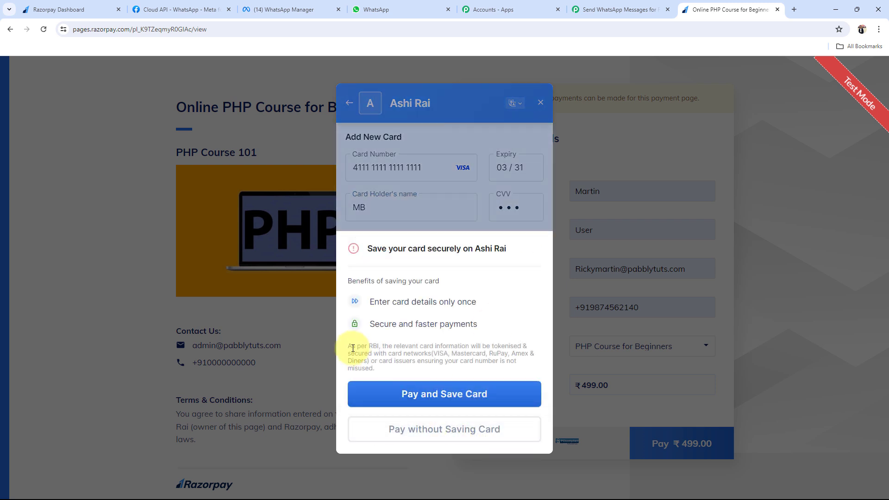
pyautogui.click(429, 442)
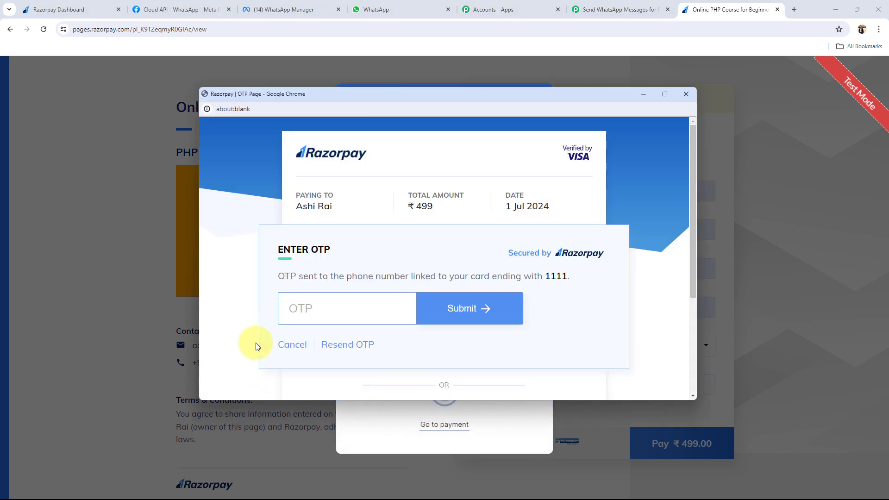
pyautogui.click(290, 345)
pyautogui.click(413, 274)
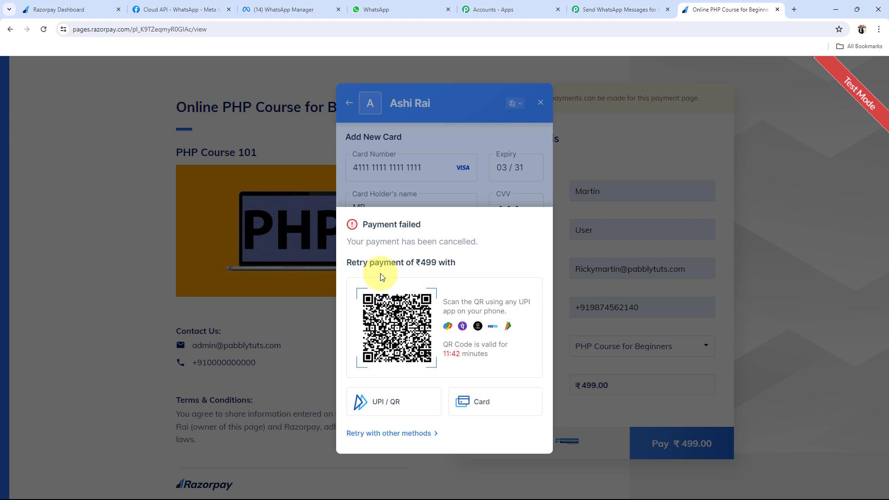
# Review the new failed-payment message for PHP Course for Beginners, then collapse the Razorpay trigger step
pyautogui.click(373, 9)
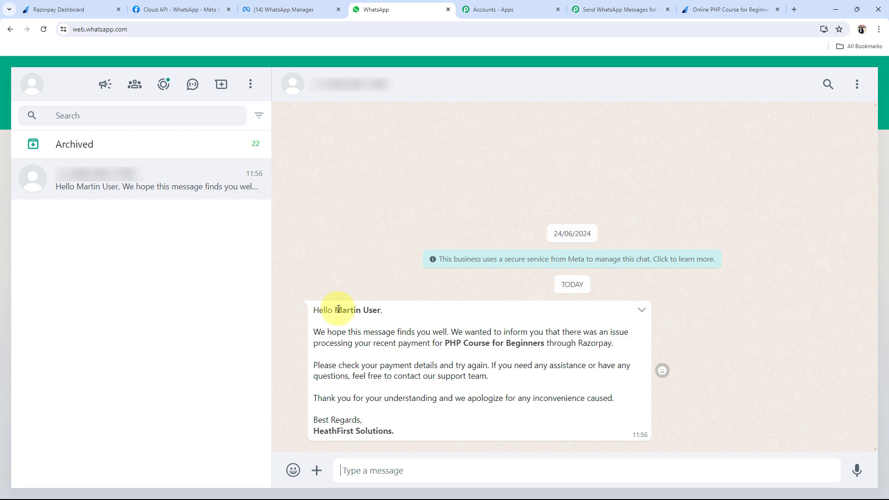
pyautogui.moveTo(336, 310); pyautogui.dragTo(381, 310)
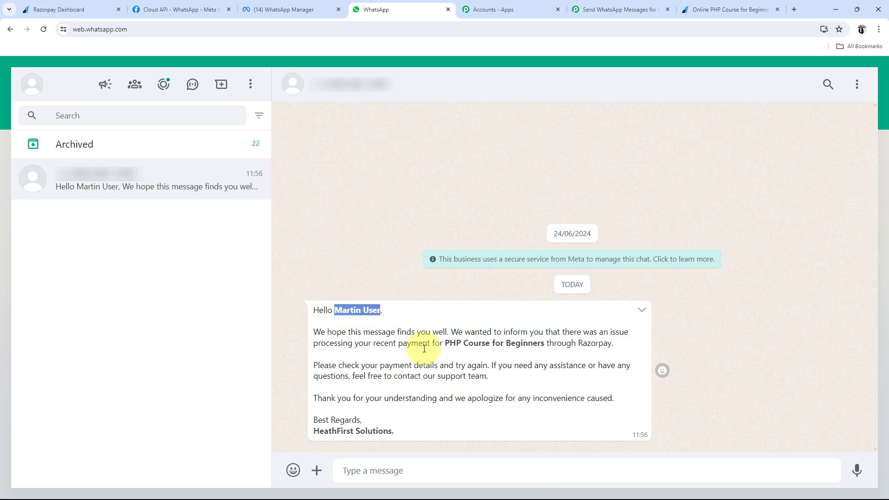
pyautogui.moveTo(445, 342); pyautogui.dragTo(515, 344)
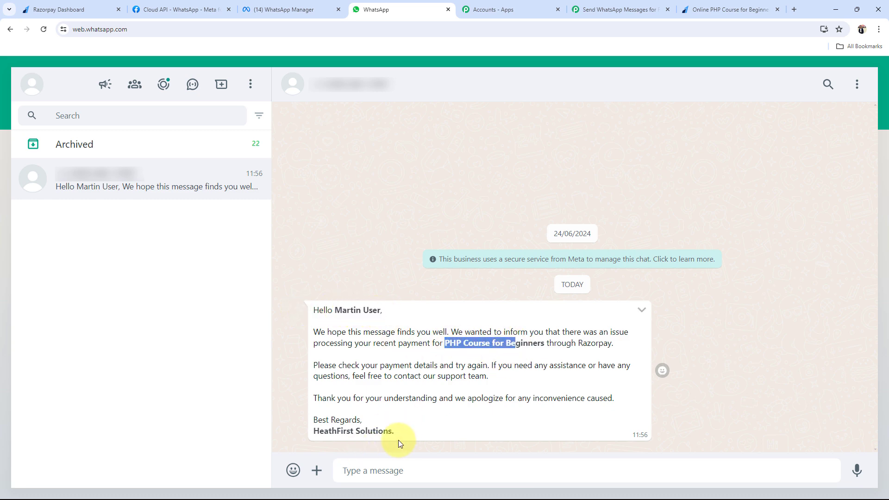
pyautogui.moveTo(397, 432); pyautogui.dragTo(307, 440)
pyautogui.click(293, 380)
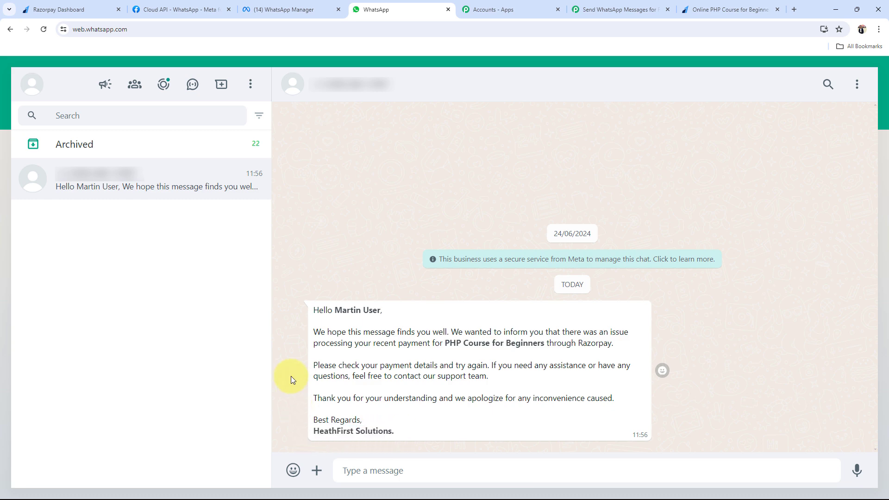
pyautogui.moveTo(312, 308); pyautogui.dragTo(422, 423)
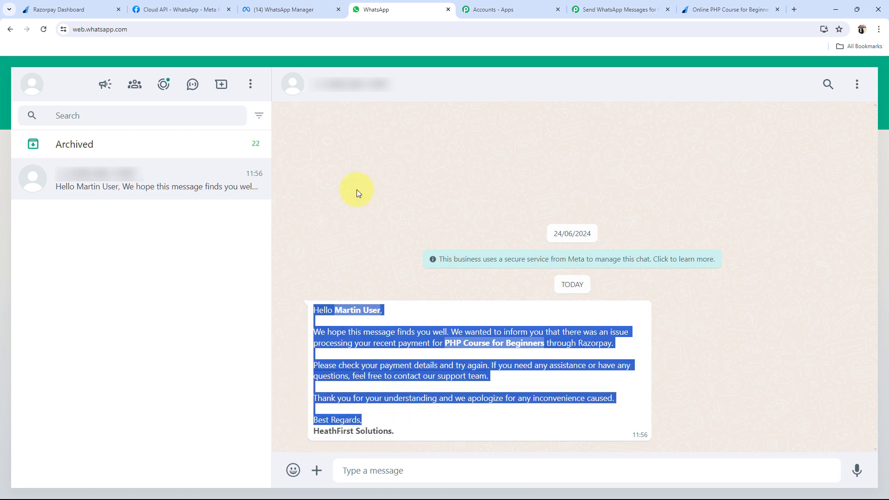
pyautogui.click(440, 305)
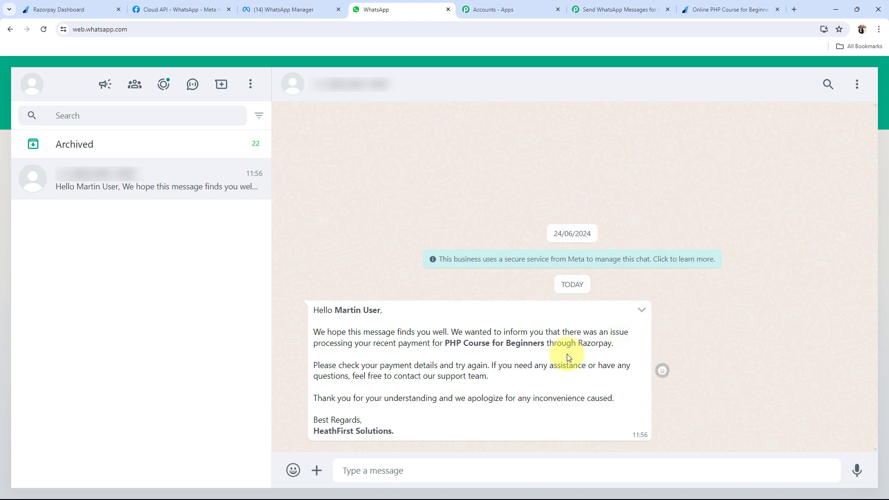
pyautogui.click(639, 9)
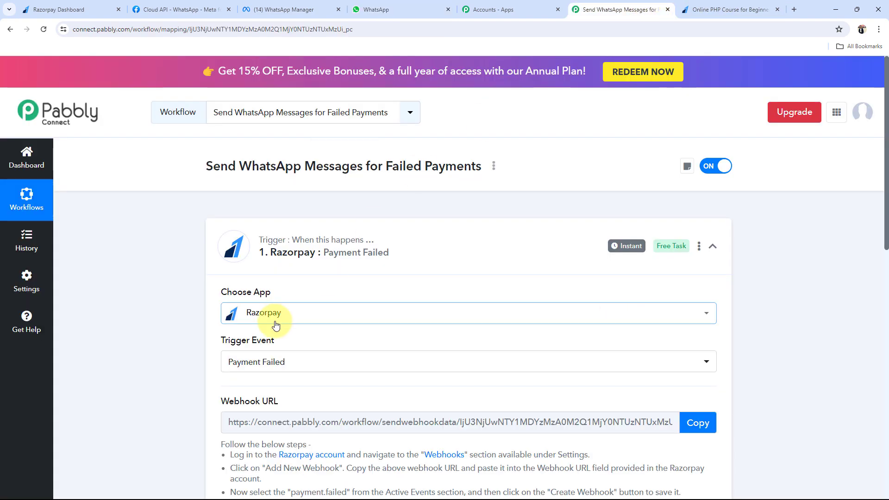
pyautogui.click(365, 250)
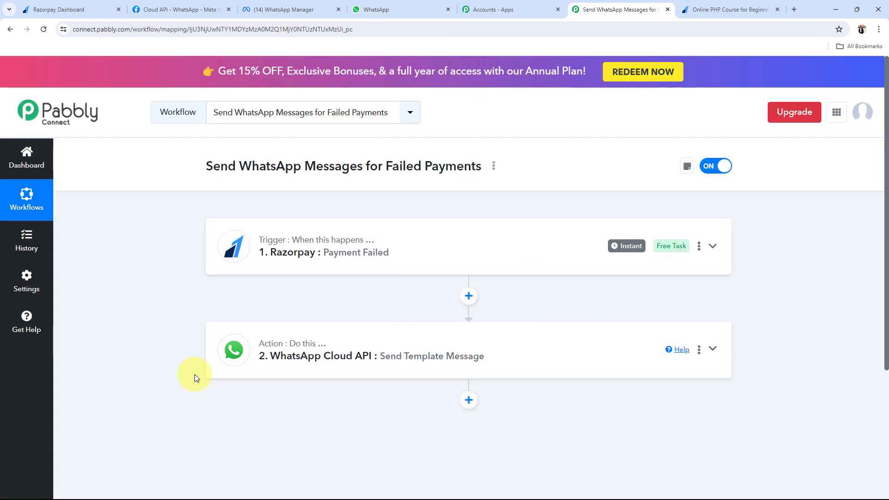